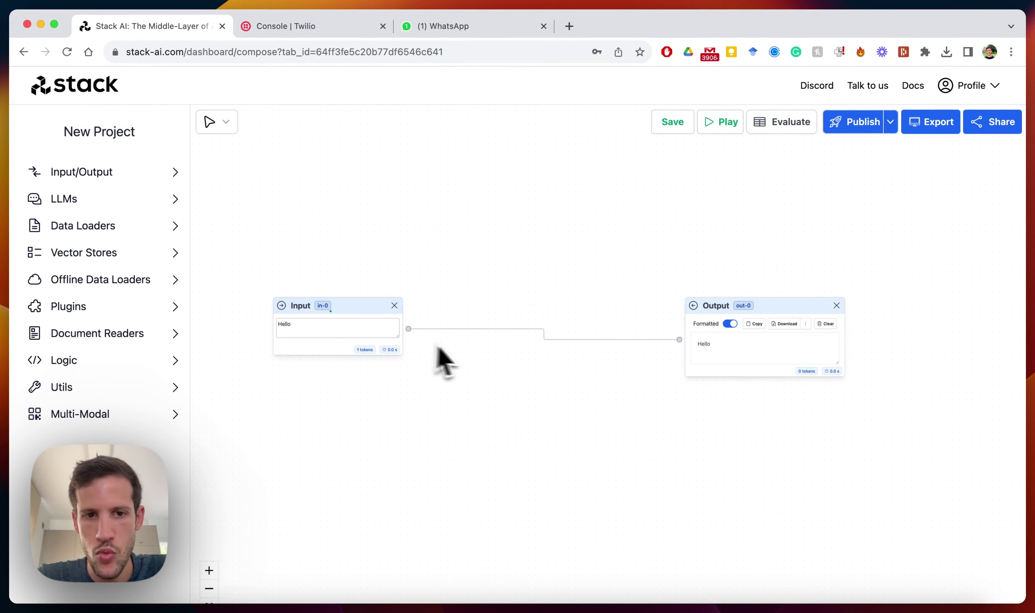
- Move the Output node lower and closer to the Input node on the canvas
{"action": "mouse_move", "coordinate": [421, 337]}
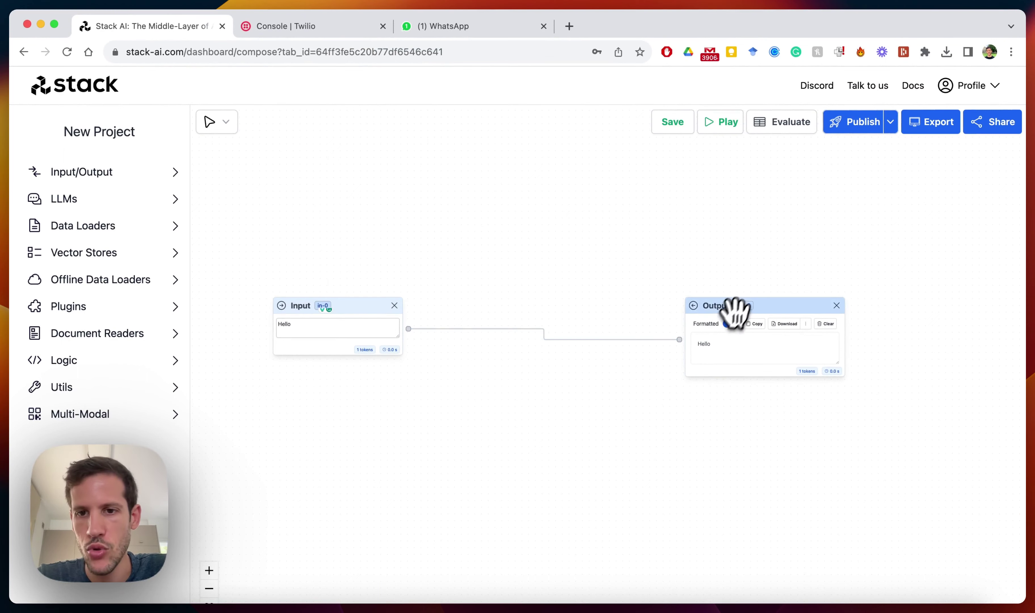
{"action": "left_click_drag", "start_coordinate": [733, 306], "coordinate": [676, 364]}
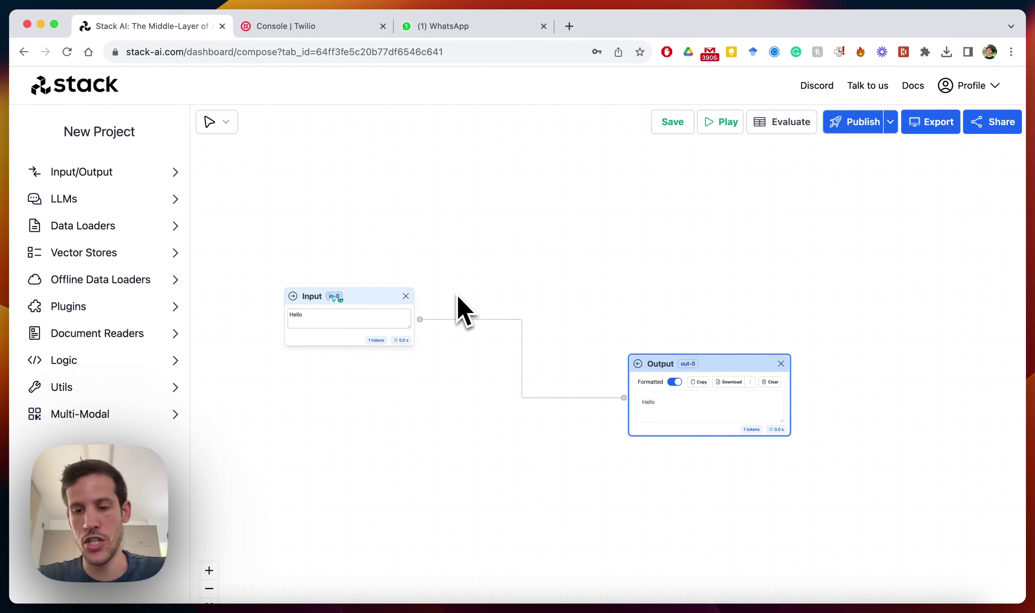
{"action": "left_click", "coordinate": [517, 293]}
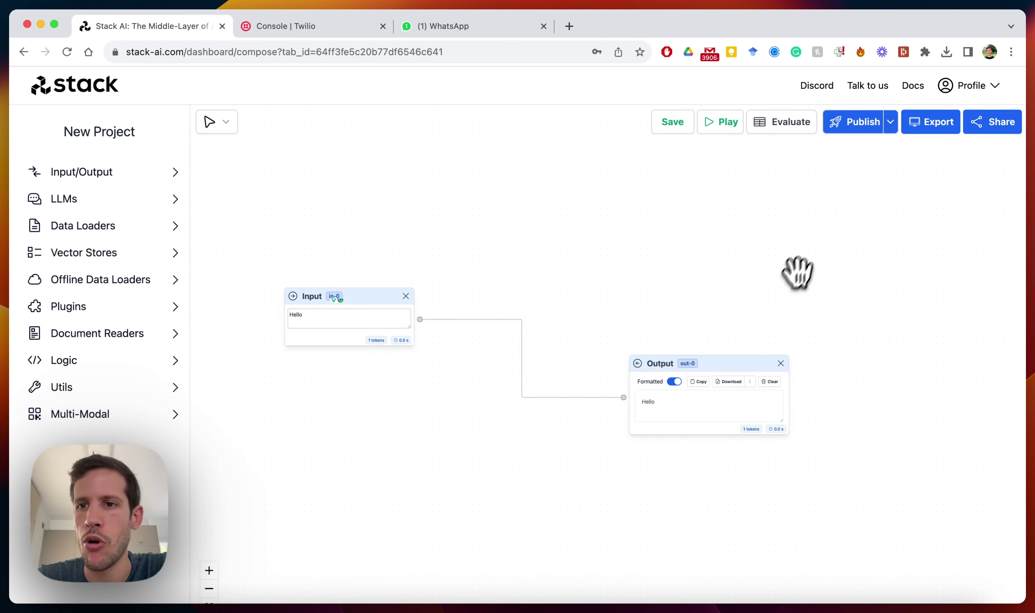
- Export the flow without republishing and choose WhatsApp/SMS as the interface type
{"action": "left_click", "coordinate": [934, 122]}
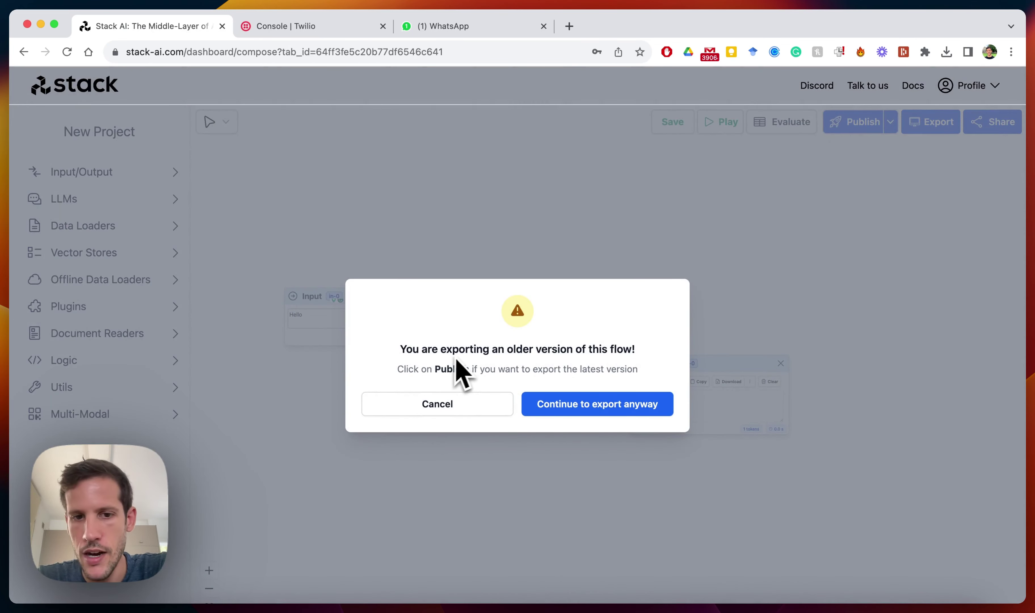
{"action": "left_click", "coordinate": [605, 406]}
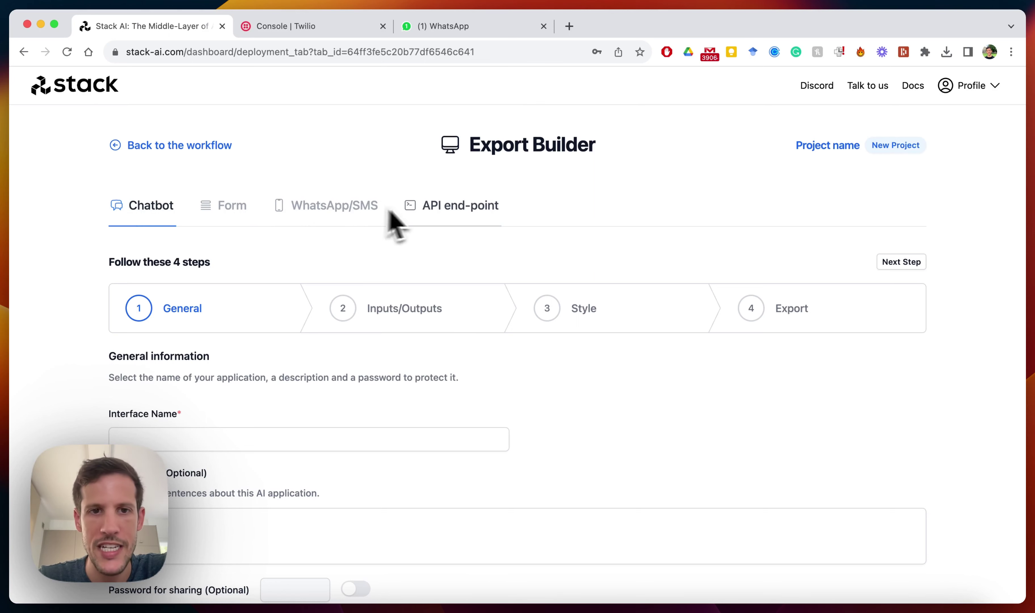
{"action": "left_click", "coordinate": [344, 214]}
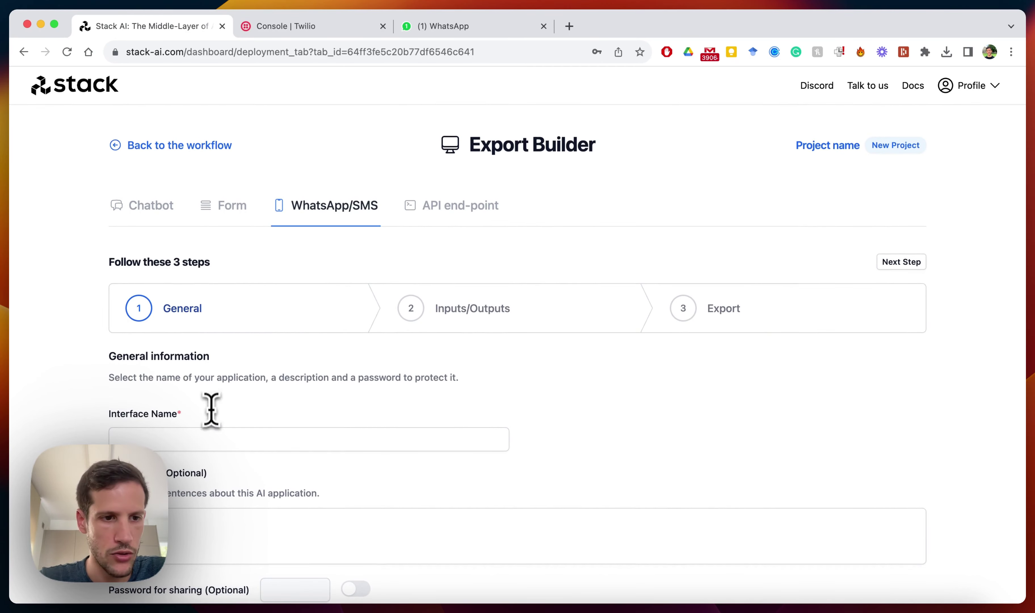
- Name the interface Test and advance through the Inputs/Outputs step to the Export step
{"action": "left_click", "coordinate": [206, 438]}
{"action": "type", "text": "Test"}
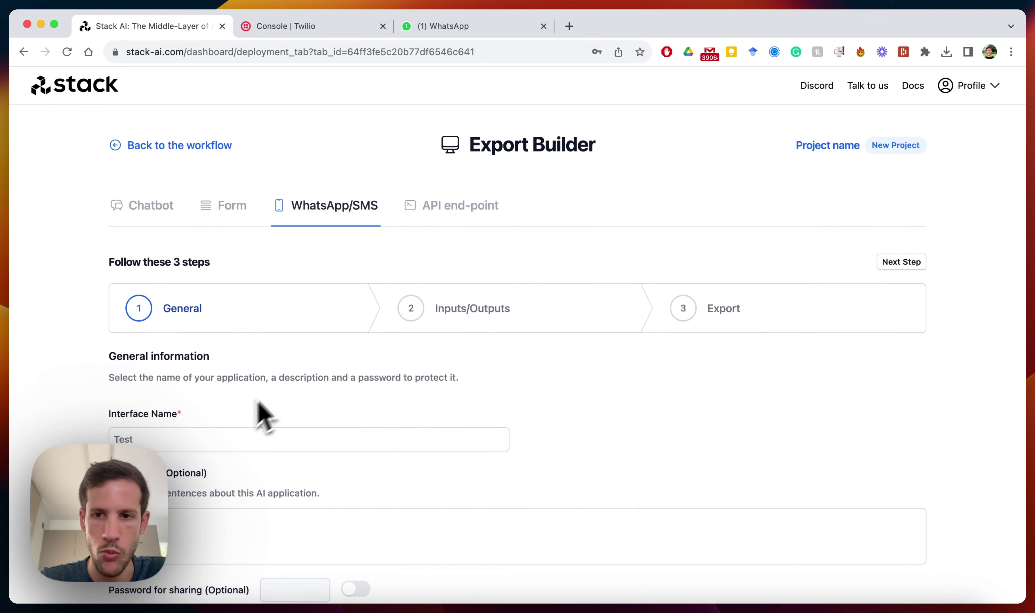
{"action": "left_click", "coordinate": [901, 261]}
{"action": "left_click", "coordinate": [899, 261]}
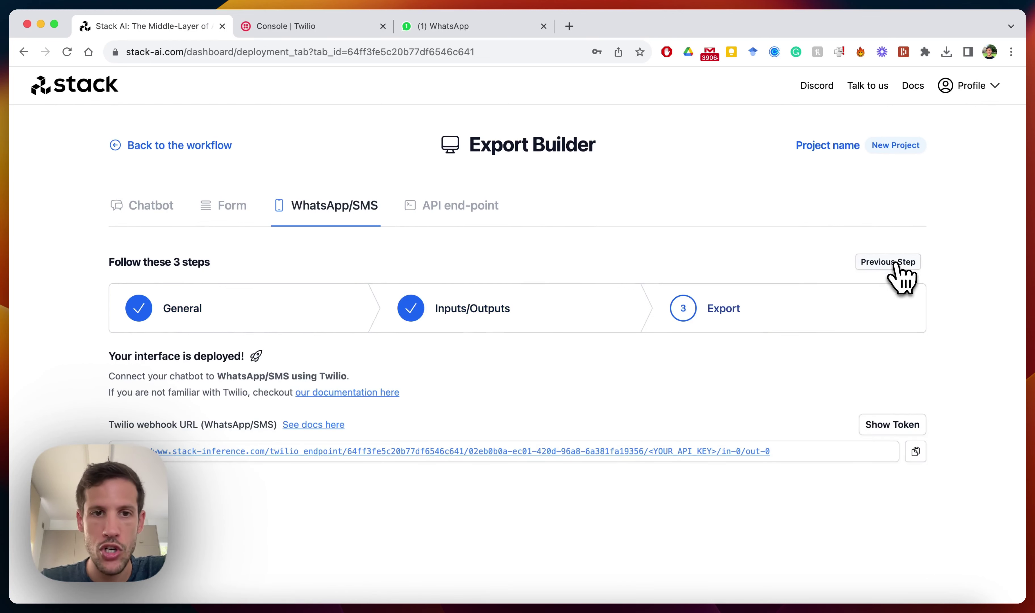
- Open the linked WhatsApp/SMS documentation and review the Twilio setup, sandbox, webhook and production instructions
{"action": "left_click", "coordinate": [357, 394]}
{"action": "left_click", "coordinate": [319, 26]}
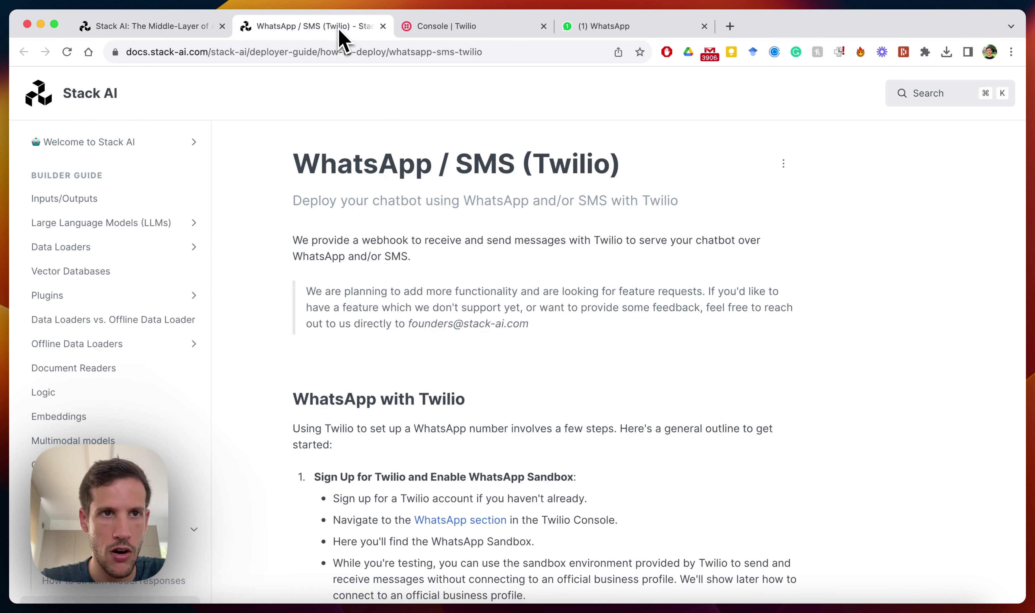
{"action": "scroll", "coordinate": [425, 273], "scroll_direction": "down", "scroll_amount": 2}
{"action": "scroll", "coordinate": [425, 271], "scroll_direction": "up", "scroll_amount": 2}
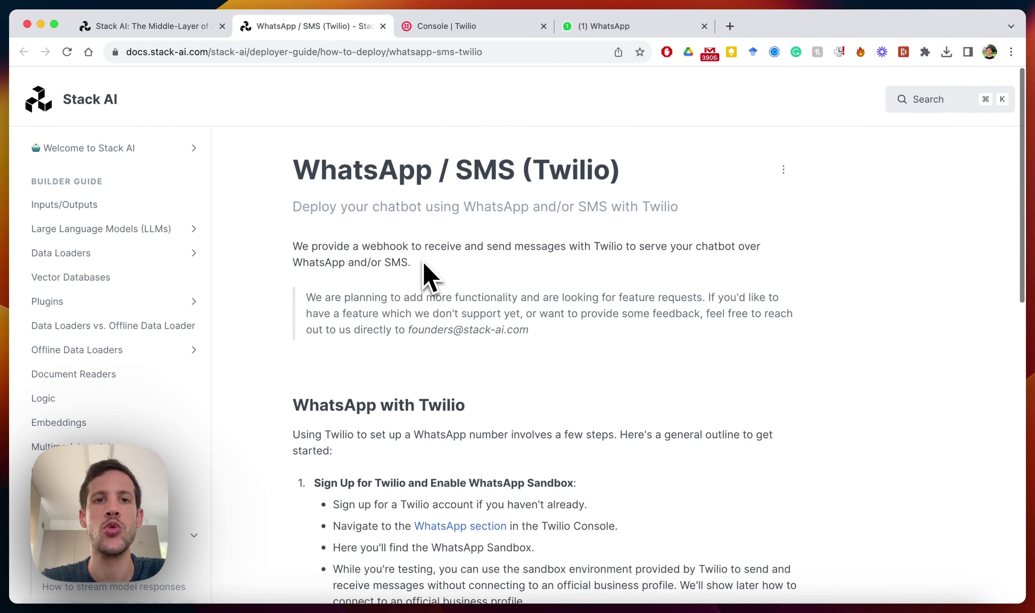
{"action": "scroll", "coordinate": [437, 218], "scroll_direction": "down", "scroll_amount": 10}
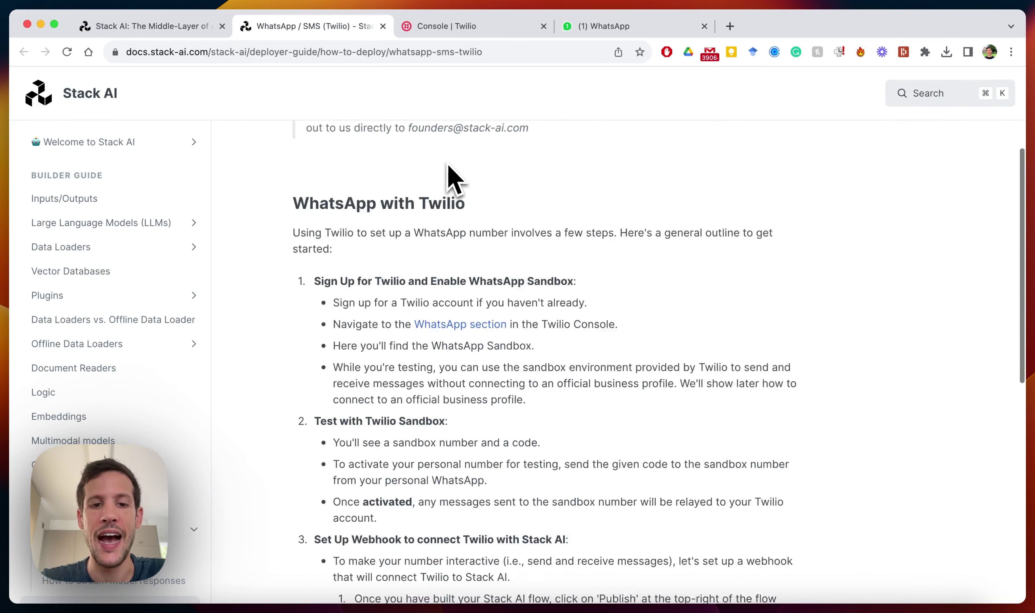
{"action": "scroll", "coordinate": [449, 166], "scroll_direction": "down", "scroll_amount": 10}
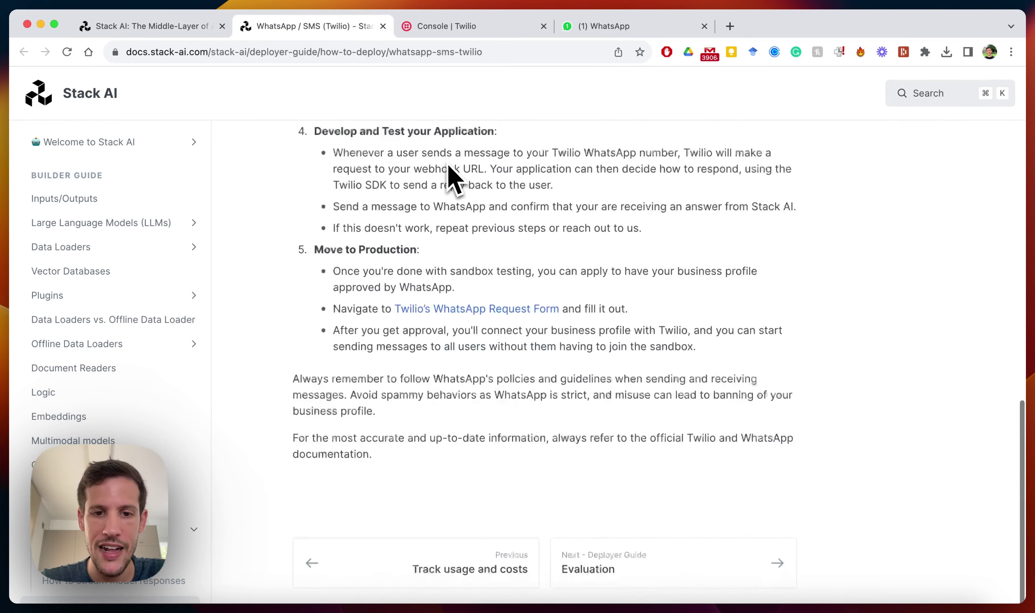
{"action": "scroll", "coordinate": [449, 167], "scroll_direction": "up", "scroll_amount": 20}
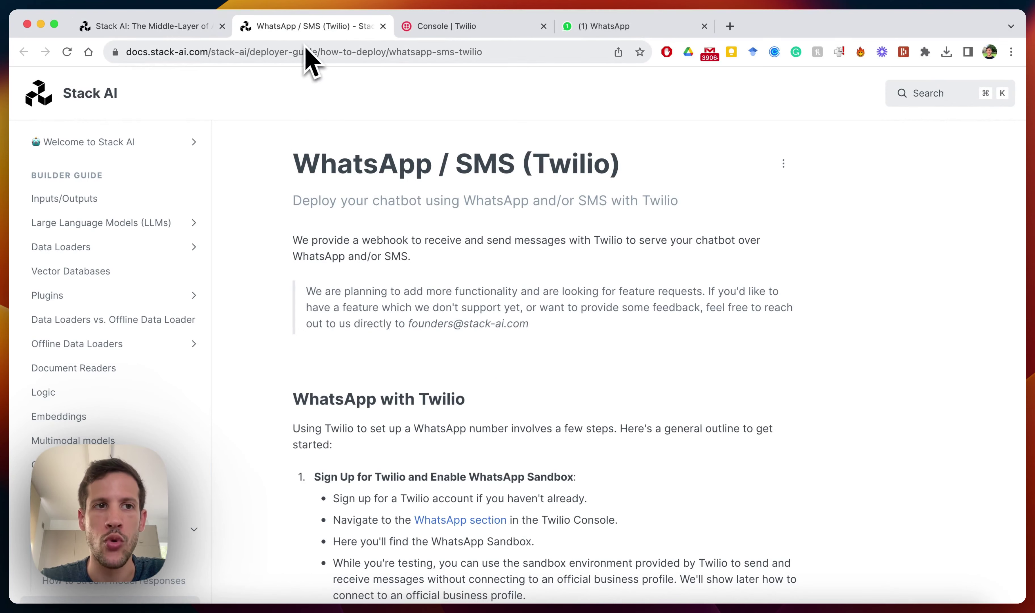
- Back in the Export Builder, reveal the token in the Twilio webhook URL and copy the full URL
{"action": "left_click", "coordinate": [162, 32]}
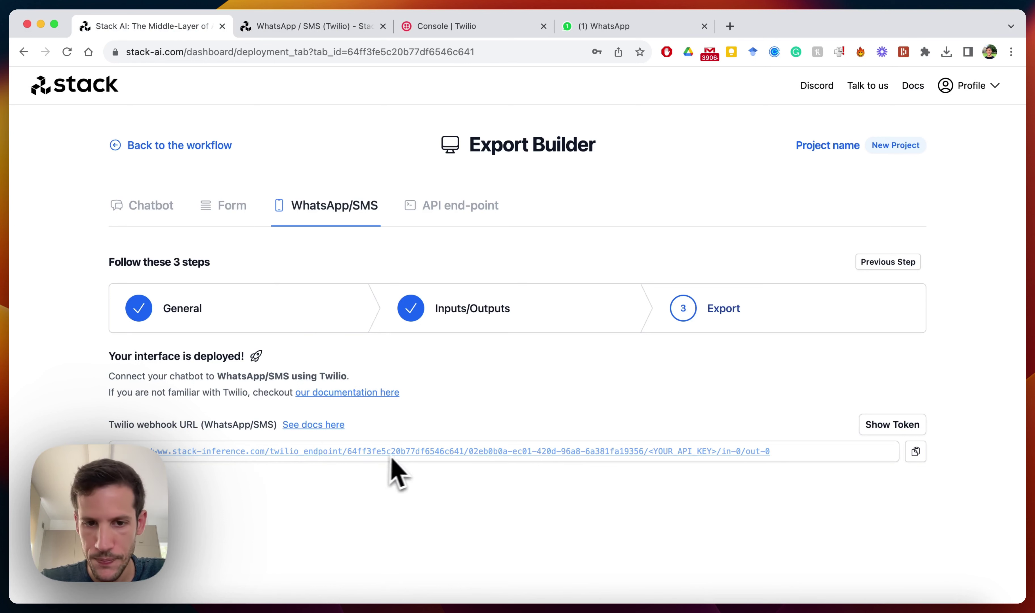
{"action": "left_click", "coordinate": [907, 425]}
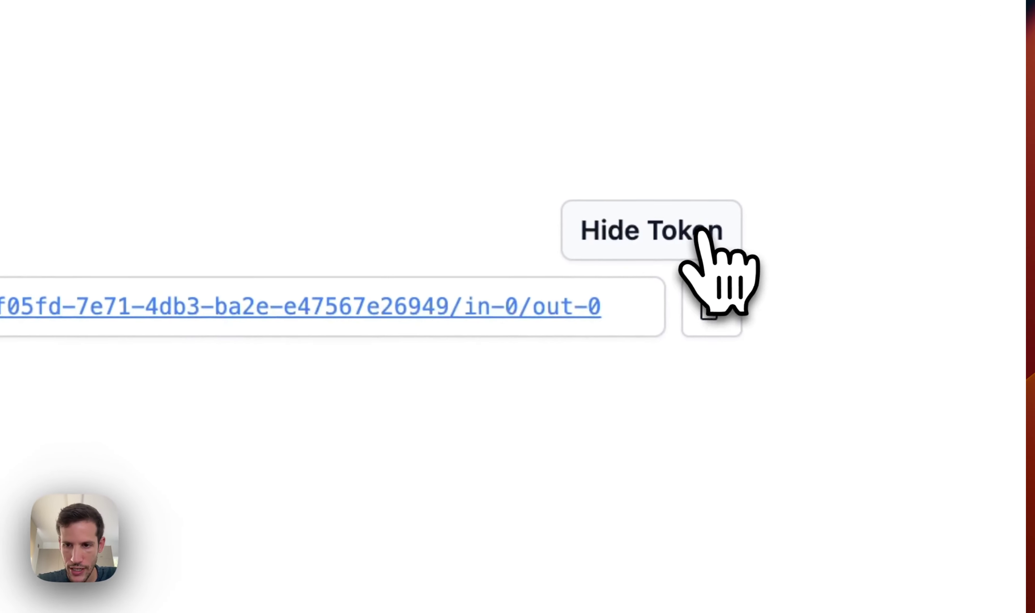
{"action": "left_click", "coordinate": [699, 232]}
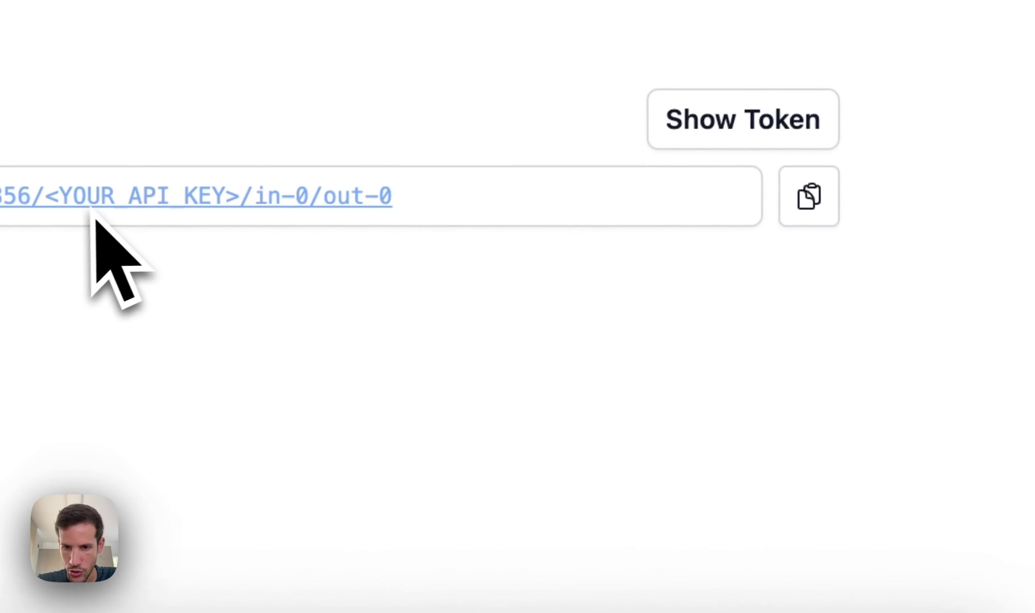
{"action": "left_click", "coordinate": [809, 138]}
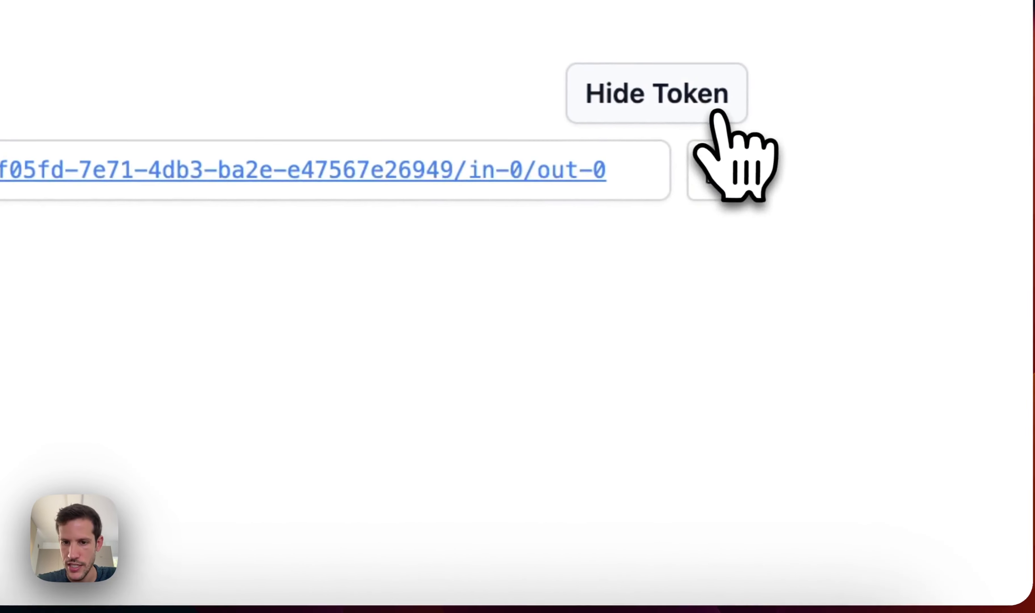
{"action": "left_click", "coordinate": [712, 168]}
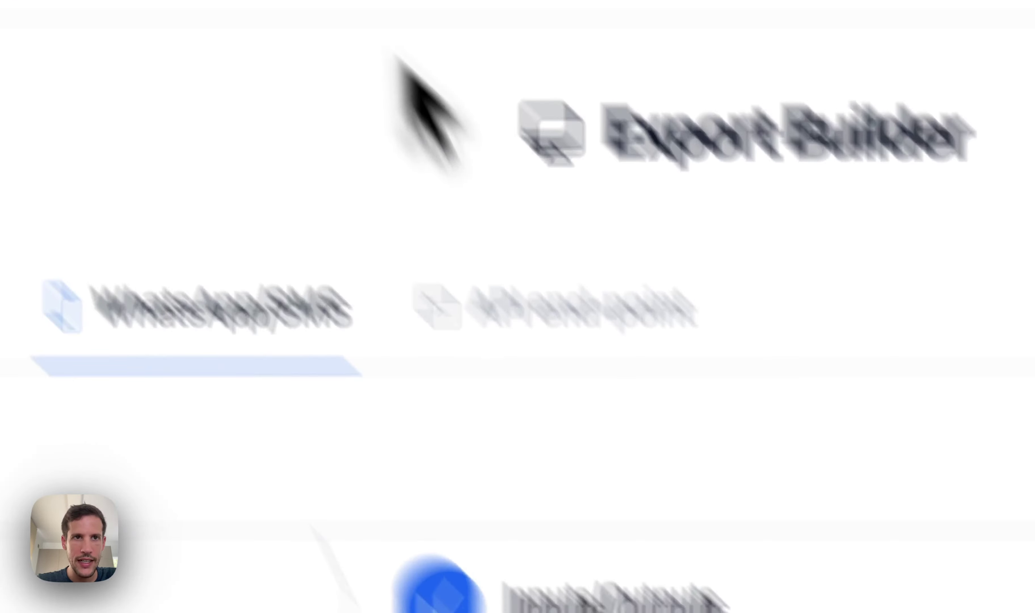
- Switch to the Twilio console and open the Send a WhatsApp message page among the Messaging trial options
{"action": "left_click", "coordinate": [422, 30]}
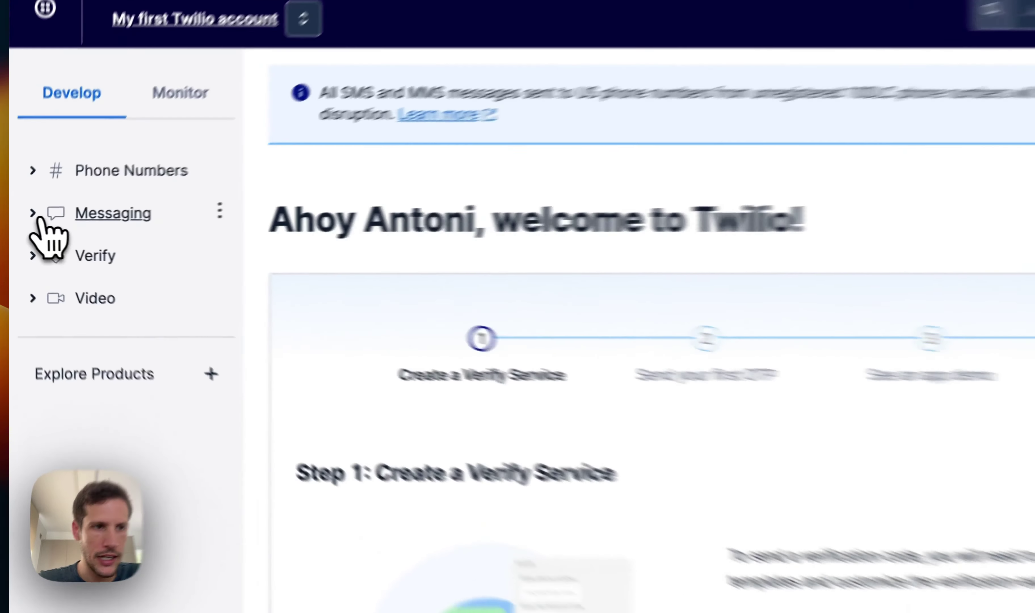
{"action": "left_click", "coordinate": [23, 222]}
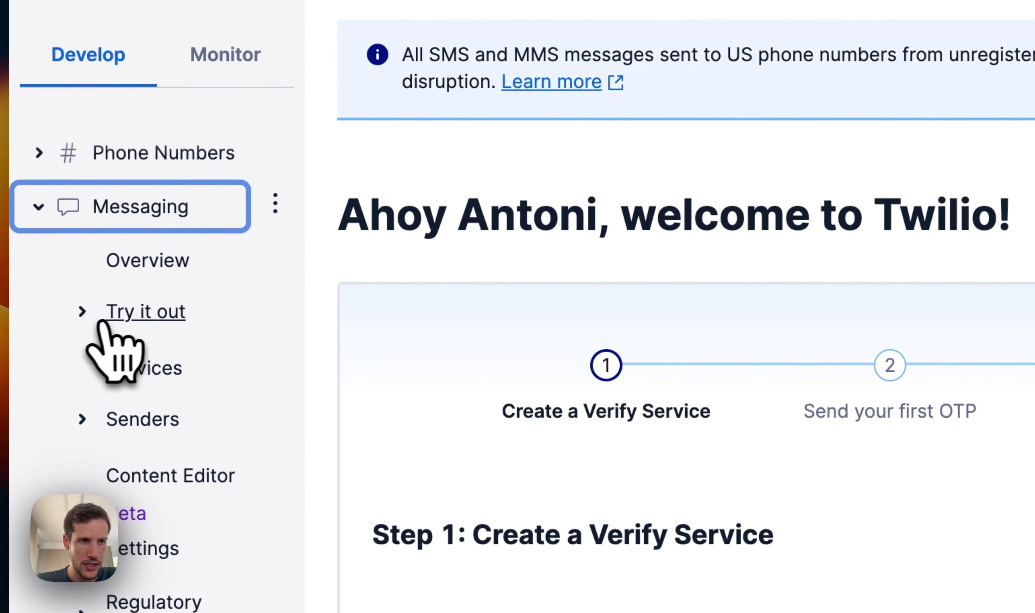
{"action": "left_click", "coordinate": [81, 313]}
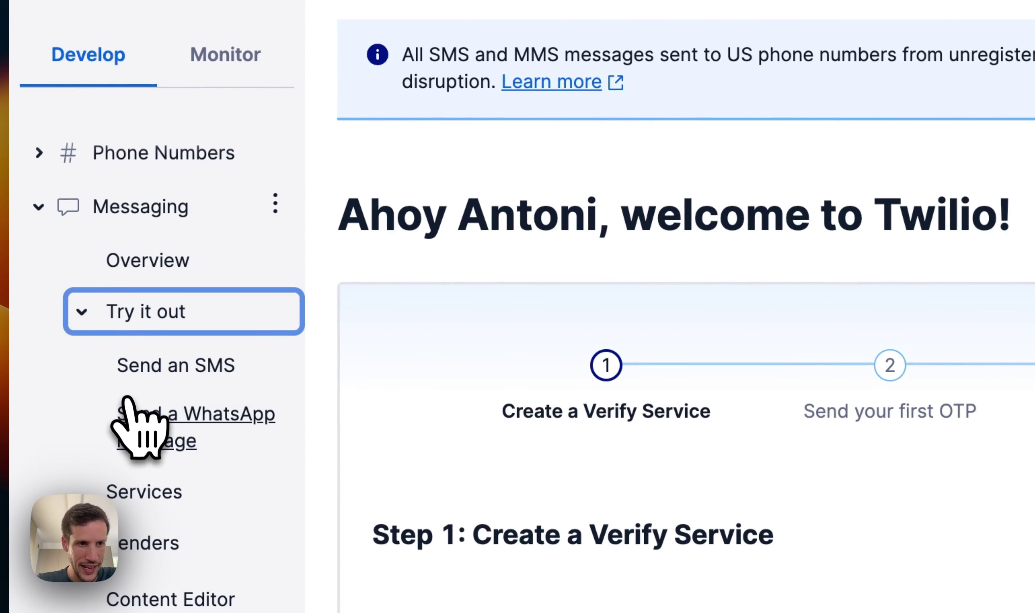
{"action": "left_click", "coordinate": [134, 409]}
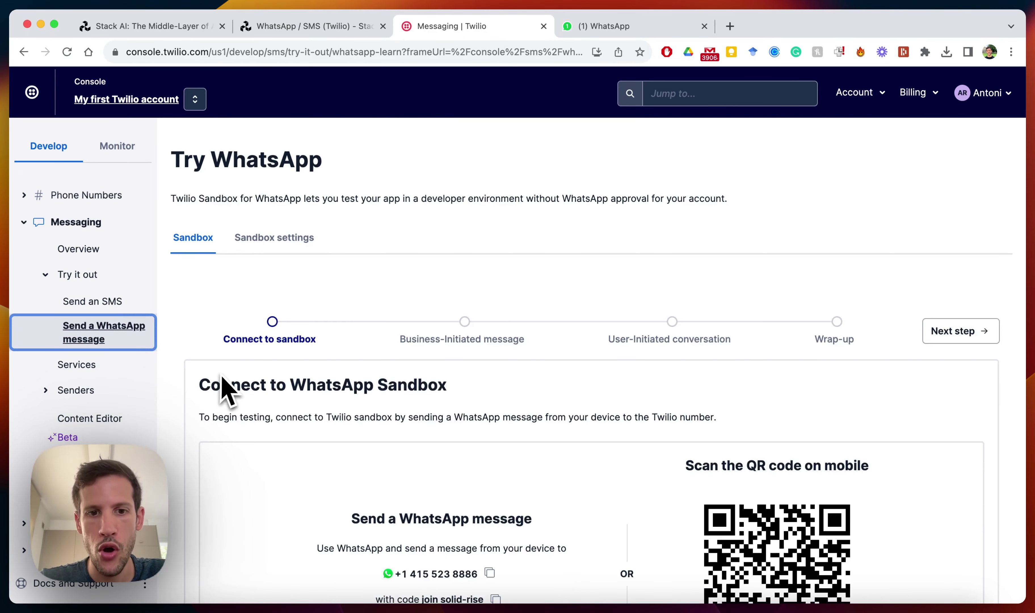
- Copy the WhatsApp sandbox join phrase from the Connect to sandbox instructions
{"action": "scroll", "coordinate": [224, 388], "scroll_direction": "down", "scroll_amount": 2}
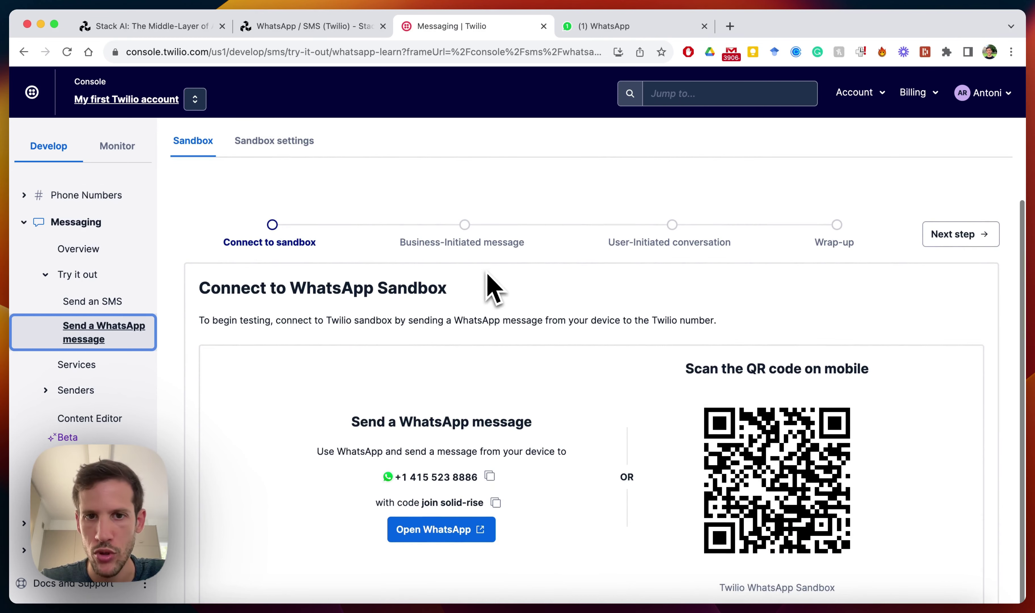
{"action": "scroll", "coordinate": [658, 278], "scroll_direction": "up", "scroll_amount": 1}
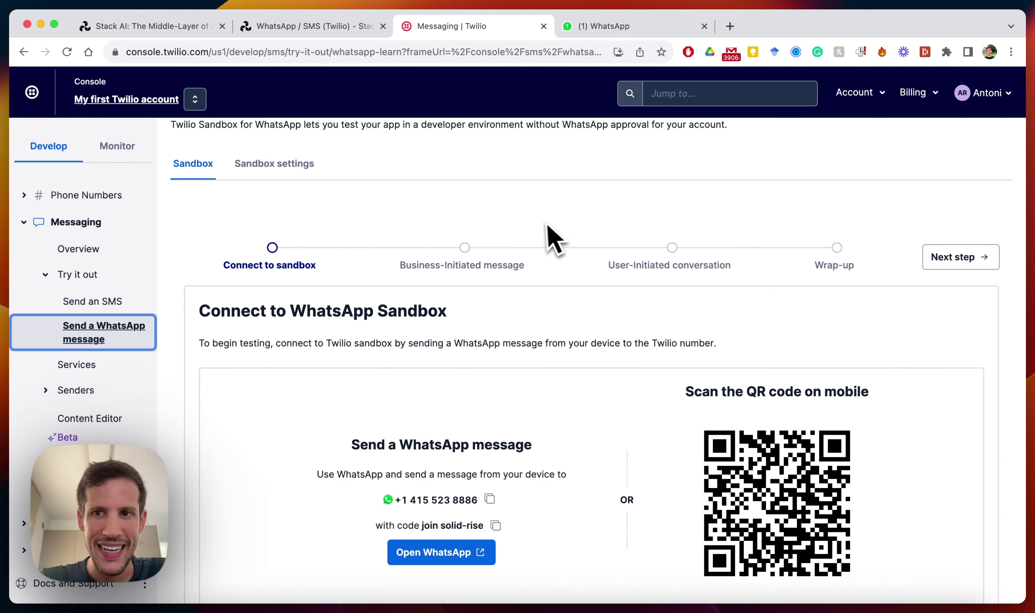
{"action": "scroll", "coordinate": [403, 302], "scroll_direction": "down", "scroll_amount": 1}
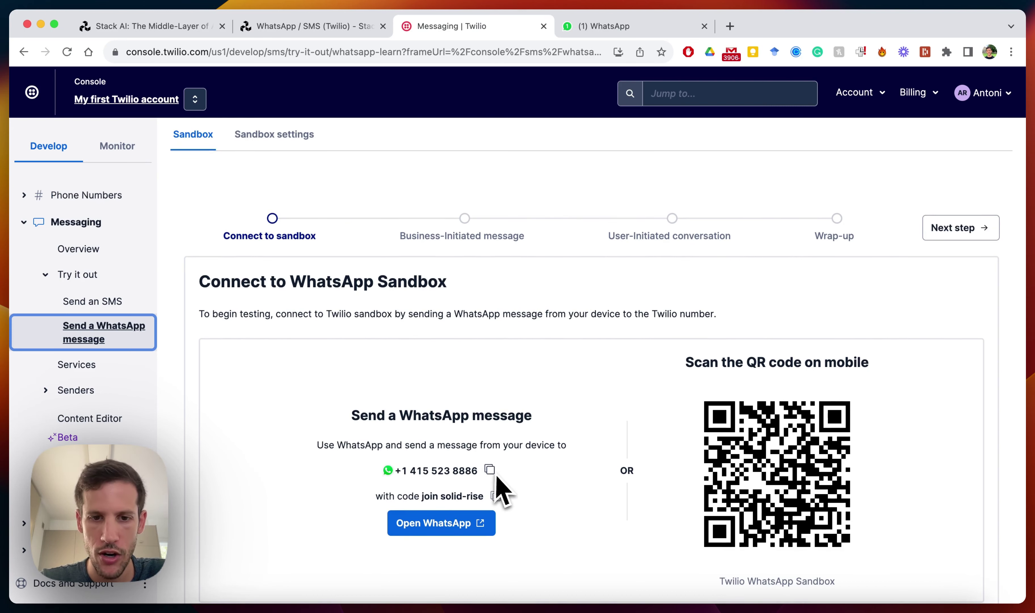
{"action": "left_click", "coordinate": [495, 496]}
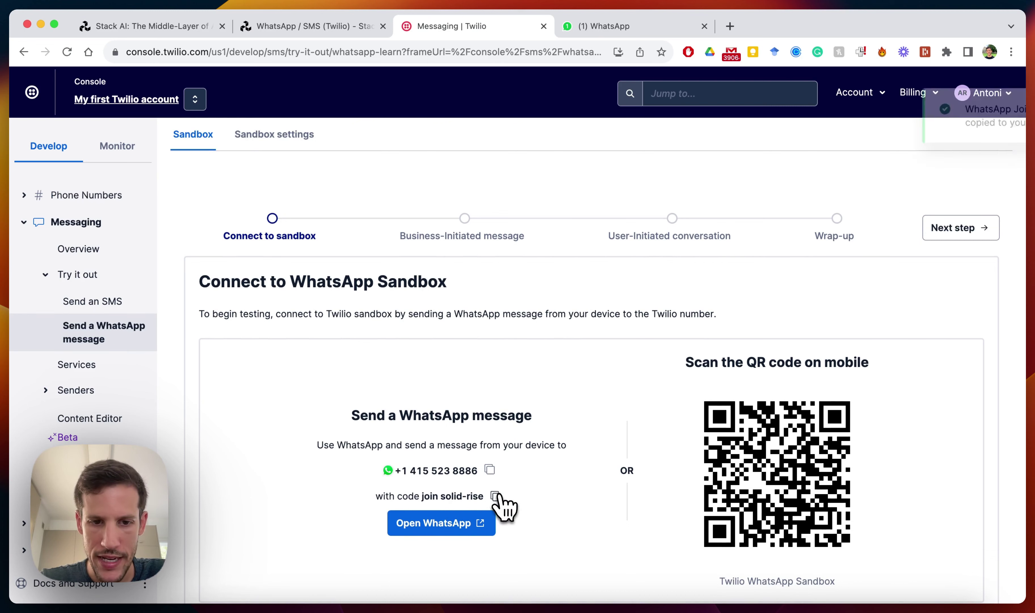
{"action": "left_click_drag", "start_coordinate": [422, 496], "coordinate": [483, 496]}
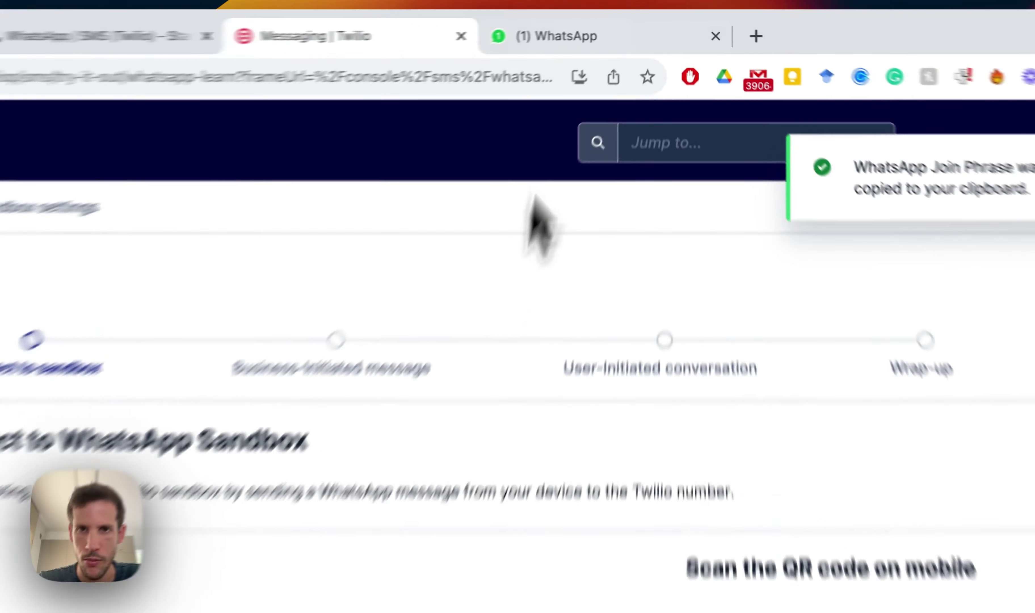
- Switch to WhatsApp and send the sandbox join phrase in the Twilio sandbox chat
{"action": "left_click", "coordinate": [609, 26]}
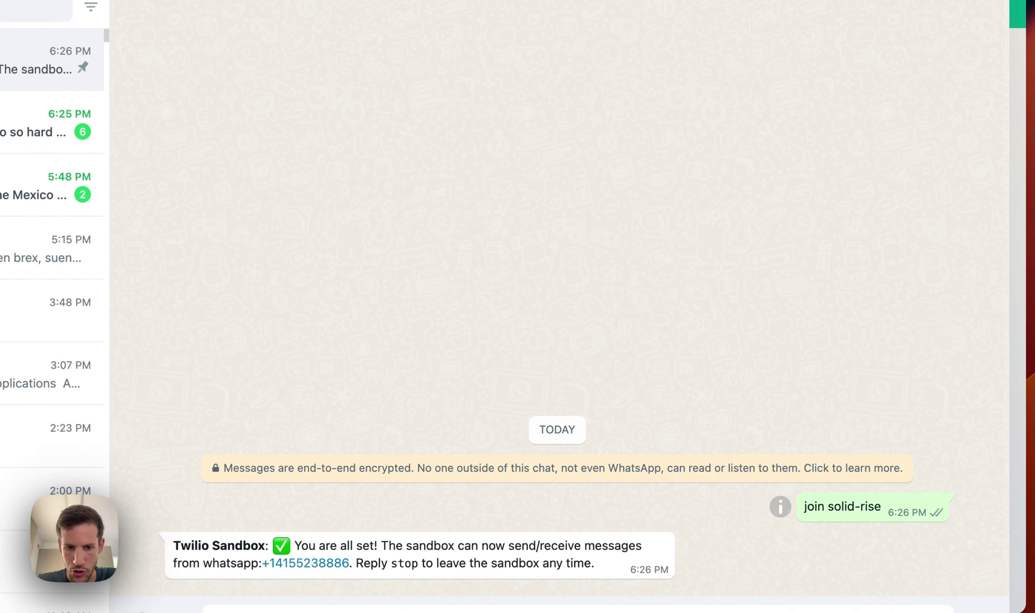
{"action": "key", "text": "Return"}
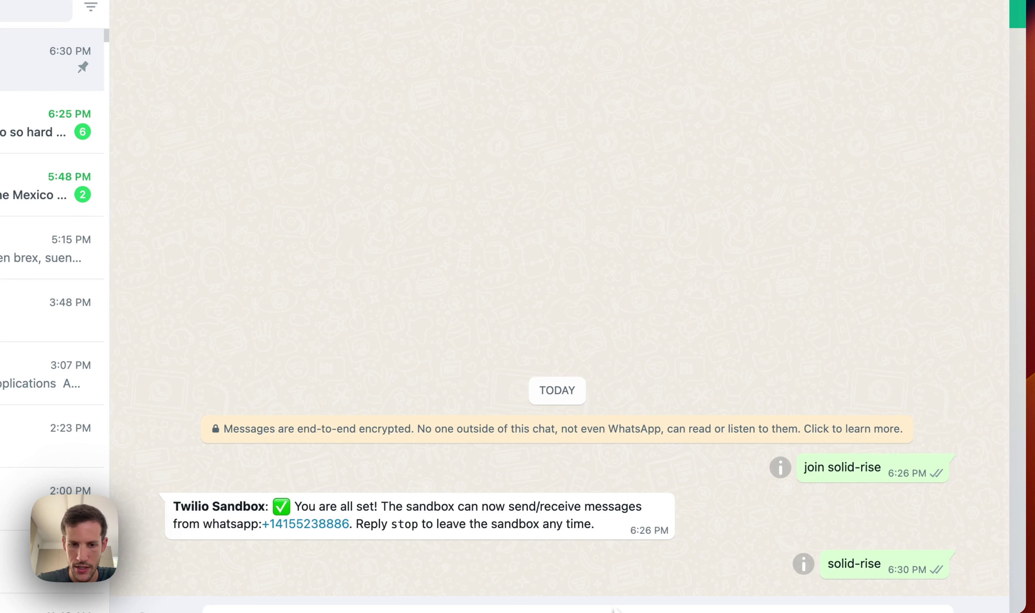
{"action": "key", "text": "Return"}
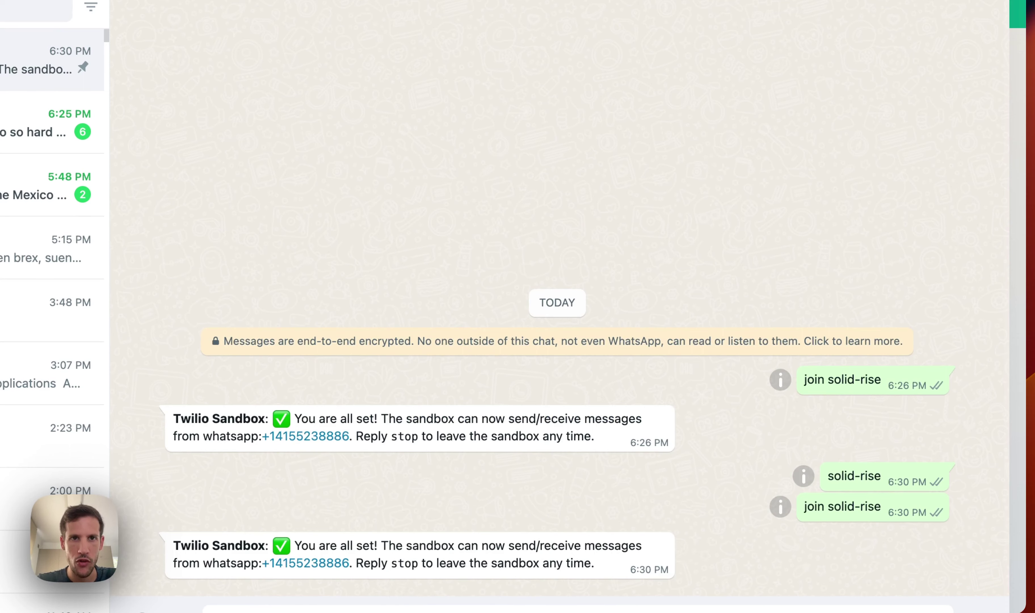
- Return to Twilio's Sandbox settings and clear the existing endpoint URL for incoming messages
{"action": "left_click", "coordinate": [447, 22]}
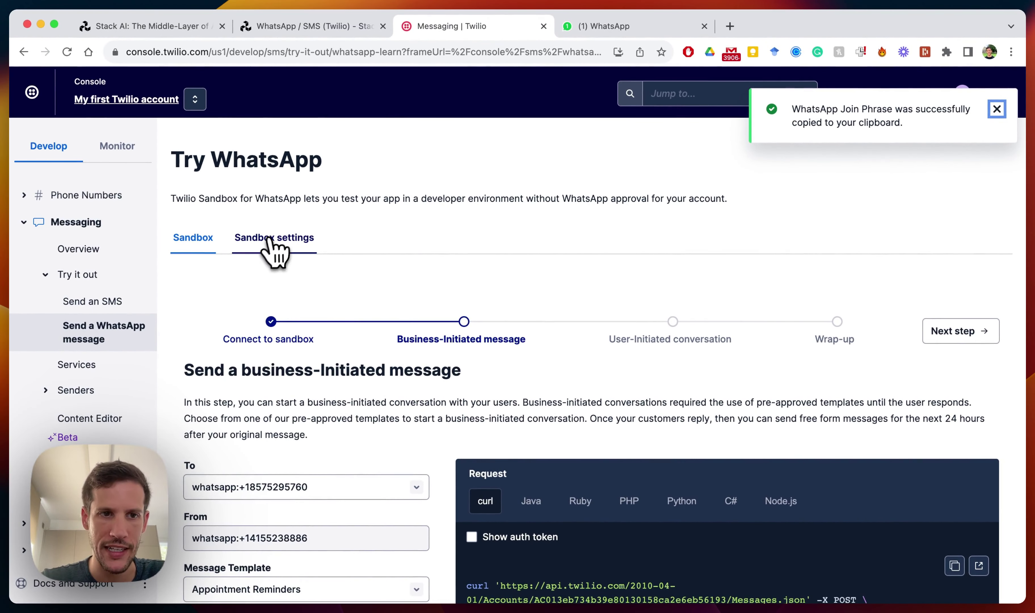
{"action": "left_click", "coordinate": [262, 240]}
{"action": "scroll", "coordinate": [294, 273], "scroll_direction": "down", "scroll_amount": 2}
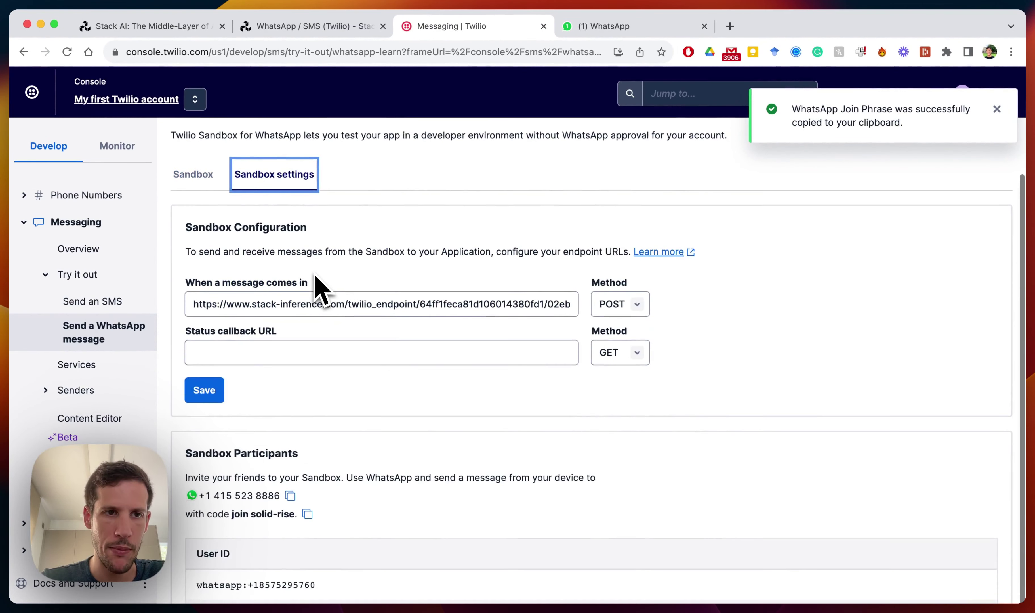
{"action": "left_click", "coordinate": [323, 277]}
{"action": "left_click", "coordinate": [312, 323]}
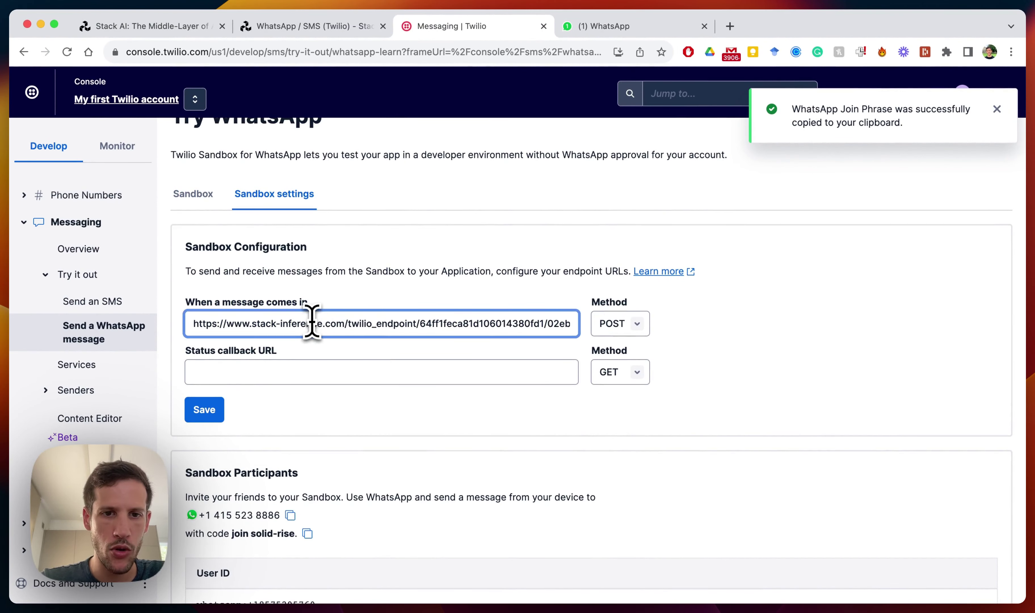
{"action": "key", "text": "super+a"}
{"action": "key", "text": "BackSpace"}
{"action": "left_click", "coordinate": [351, 293]}
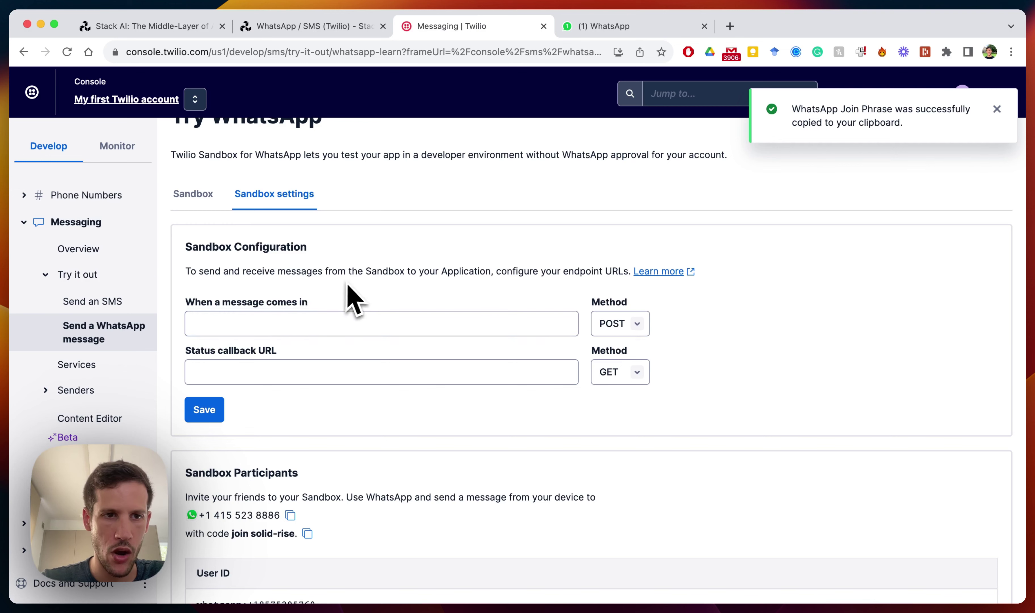
- Switch to Stack AI's Export Builder and copy the Twilio webhook URL for WhatsApp/SMS
{"action": "left_click", "coordinate": [198, 29]}
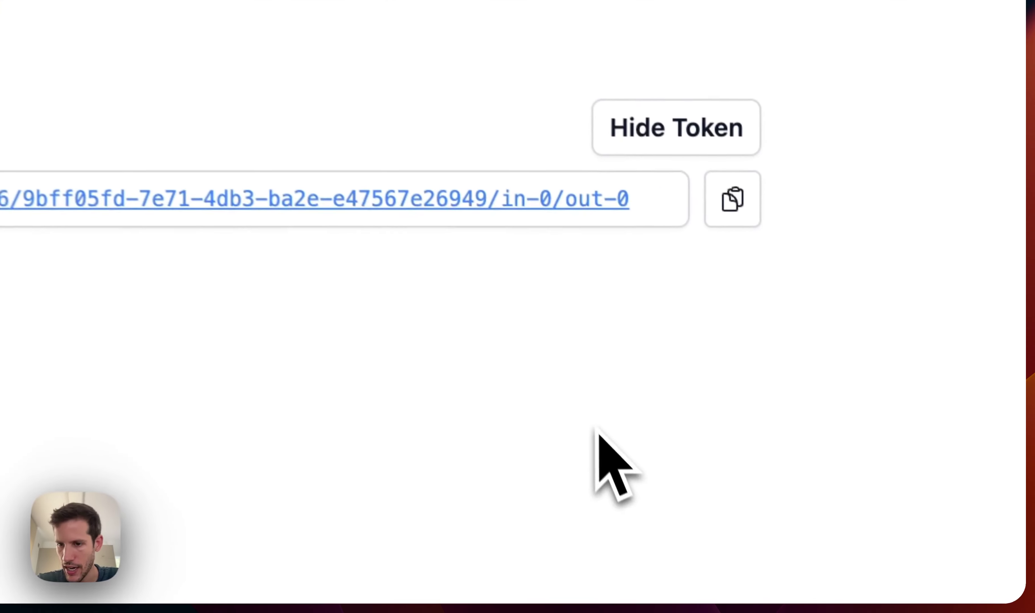
{"action": "left_click", "coordinate": [725, 191]}
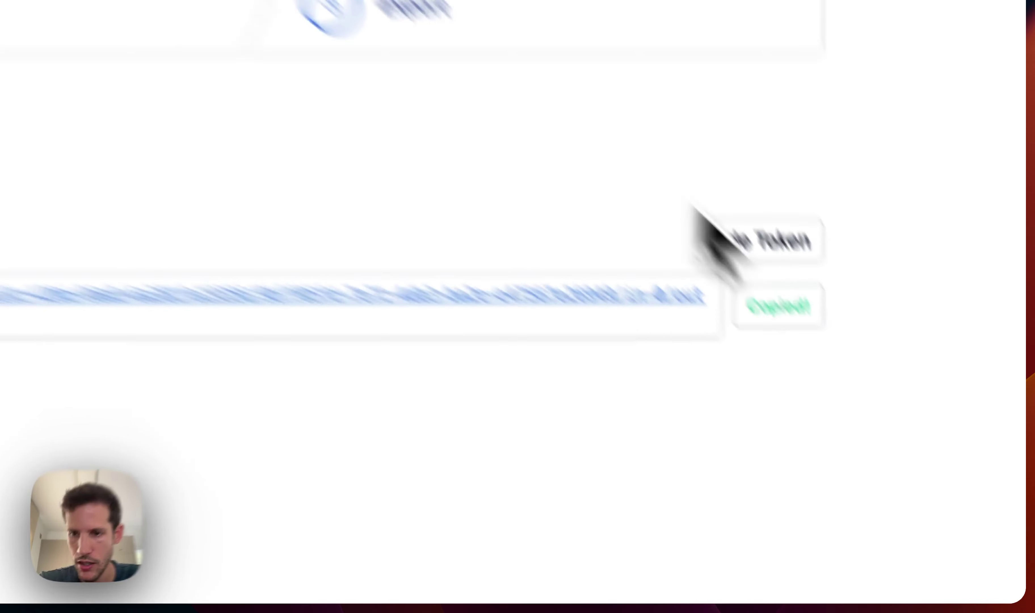
{"action": "left_click", "coordinate": [309, 25]}
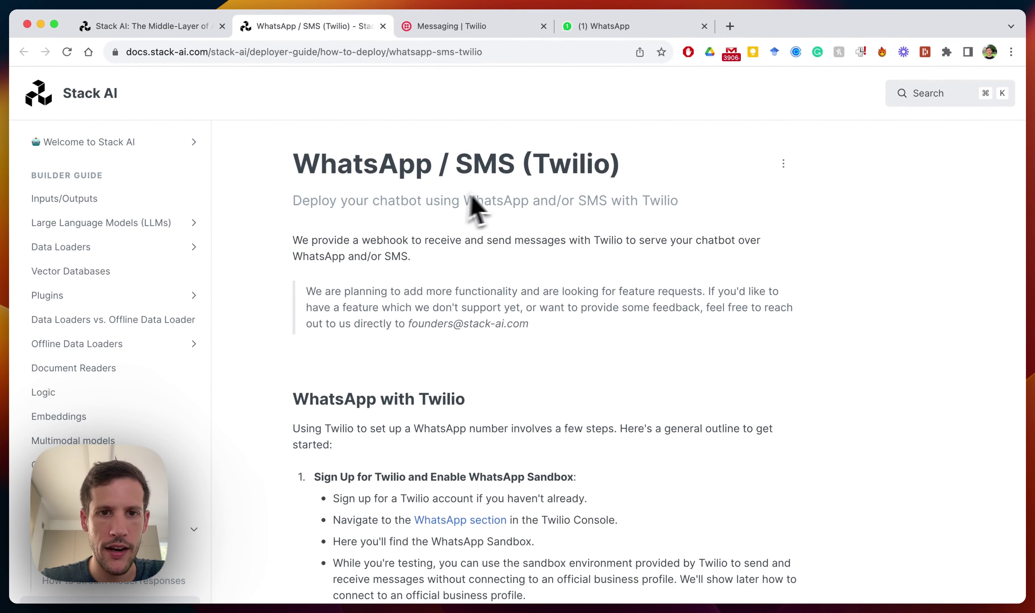
{"action": "scroll", "coordinate": [462, 208], "scroll_direction": "down", "scroll_amount": 5}
- Switch to the Twilio Sandbox settings, paste the copied webhook URL as the endpoint for incoming messages, and save the configuration
{"action": "left_click", "coordinate": [479, 26]}
{"action": "left_click", "coordinate": [379, 322]}
{"action": "key", "text": "super+v"}
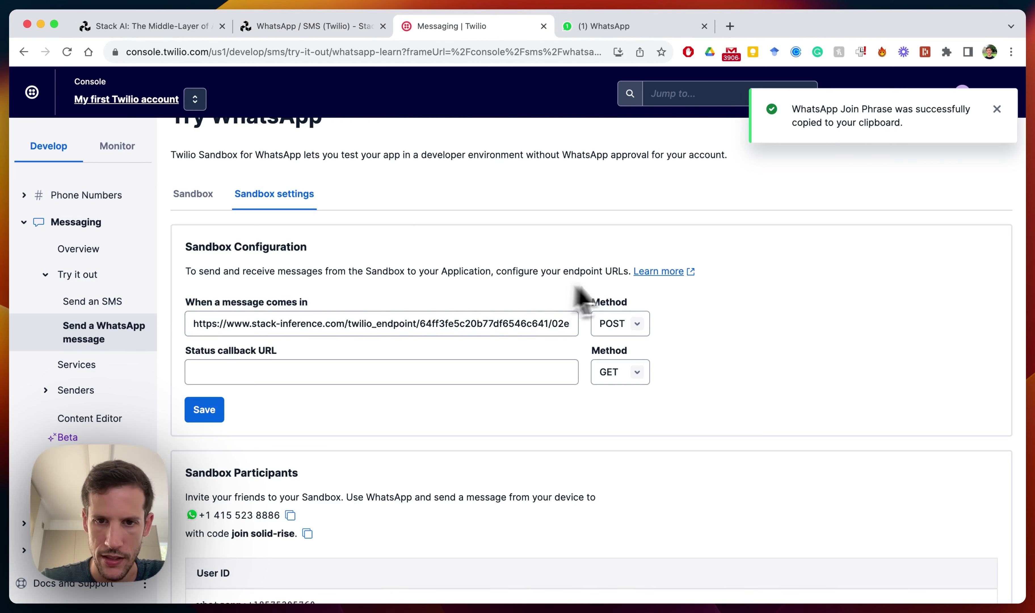
{"action": "left_click", "coordinate": [204, 410]}
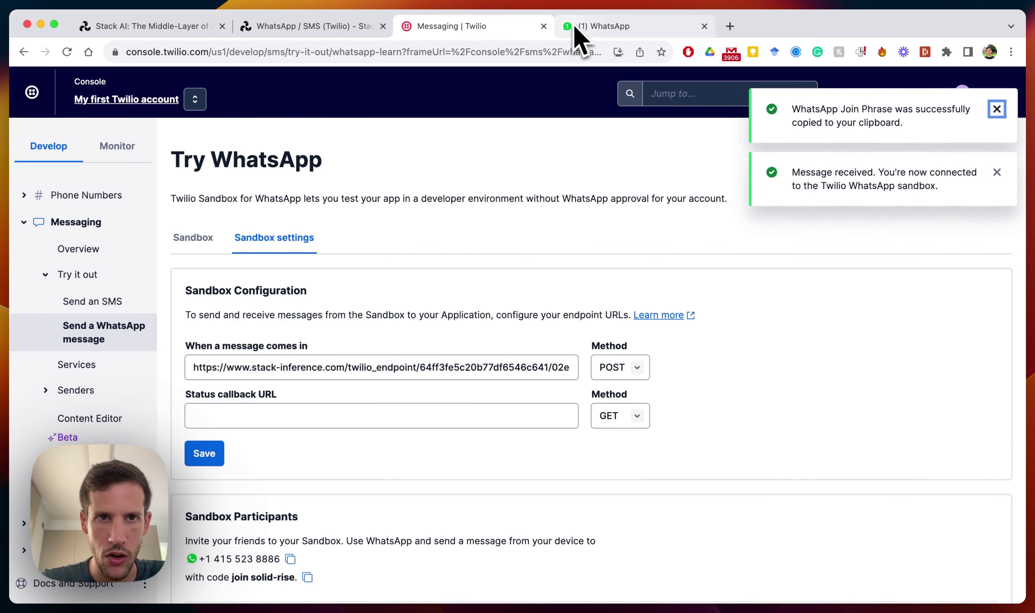
- Return to the Stack AI workflow, move the Output node farther from the Input node, and delete the connection between them
{"action": "left_click", "coordinate": [159, 27]}
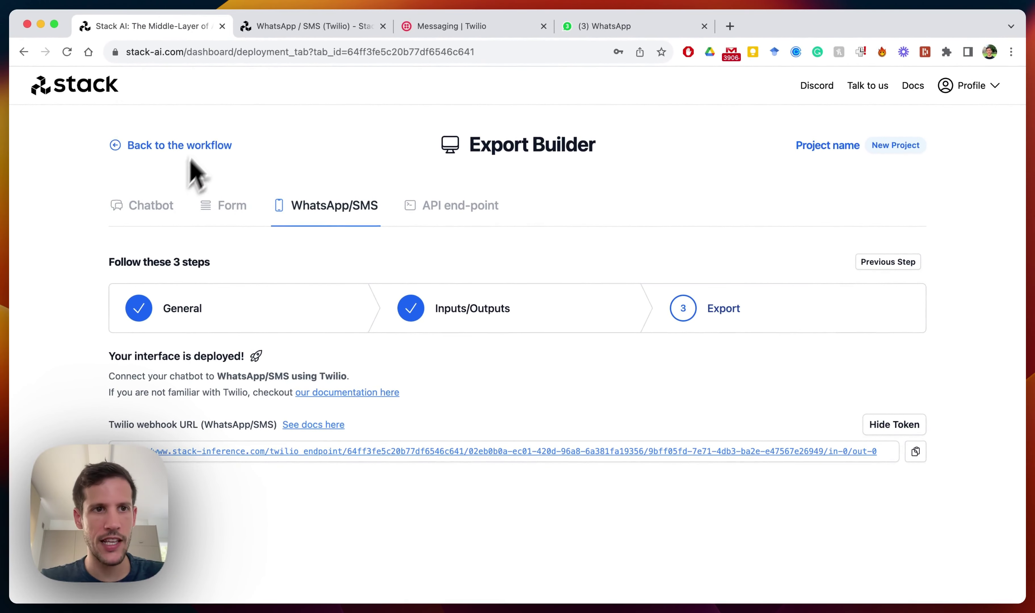
{"action": "left_click", "coordinate": [207, 145]}
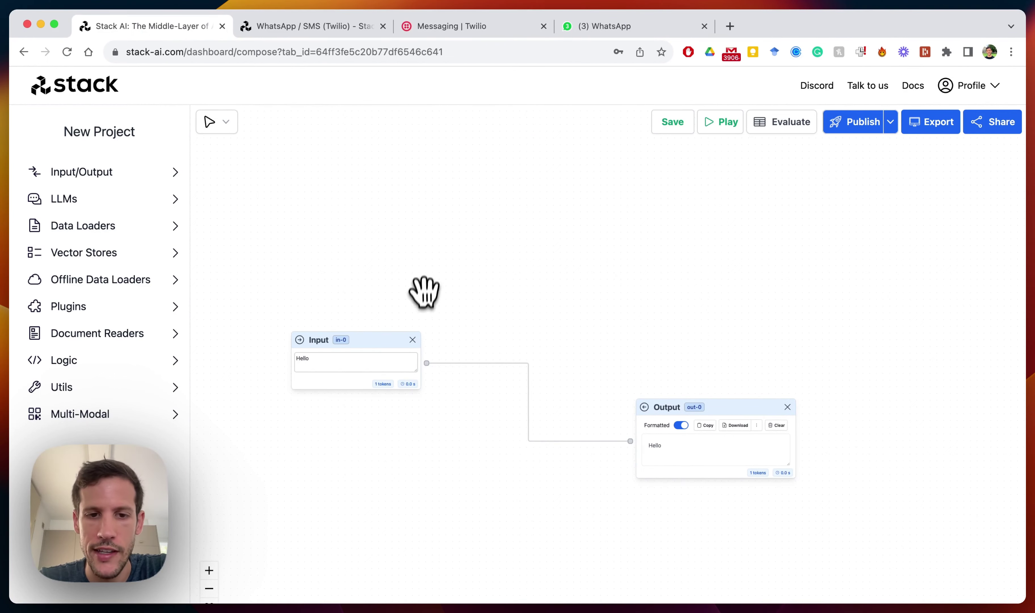
{"action": "left_click_drag", "start_coordinate": [424, 300], "coordinate": [413, 276]}
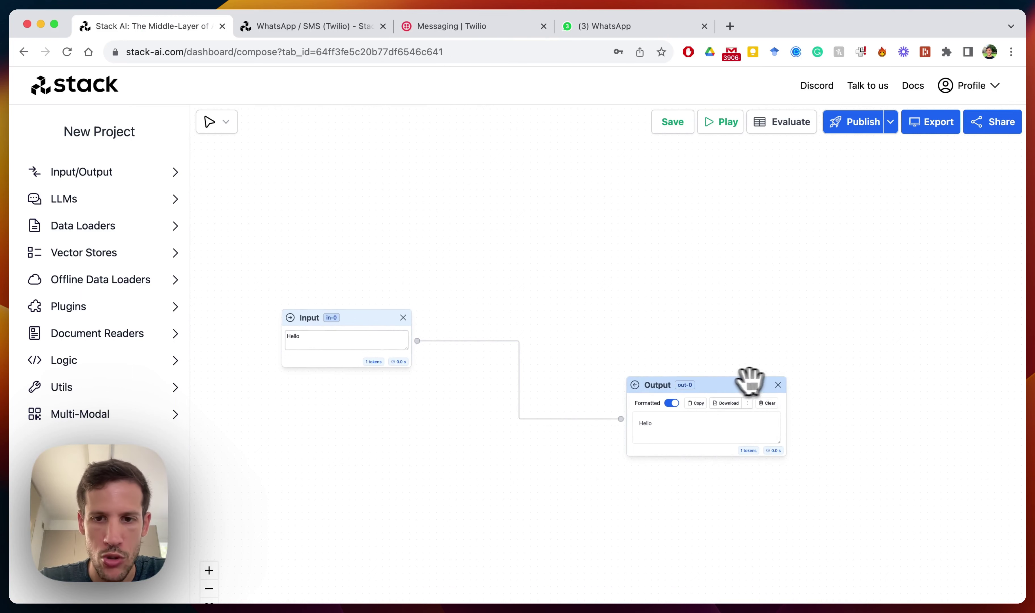
{"action": "left_click_drag", "start_coordinate": [746, 382], "coordinate": [869, 383]}
{"action": "left_click", "coordinate": [594, 380]}
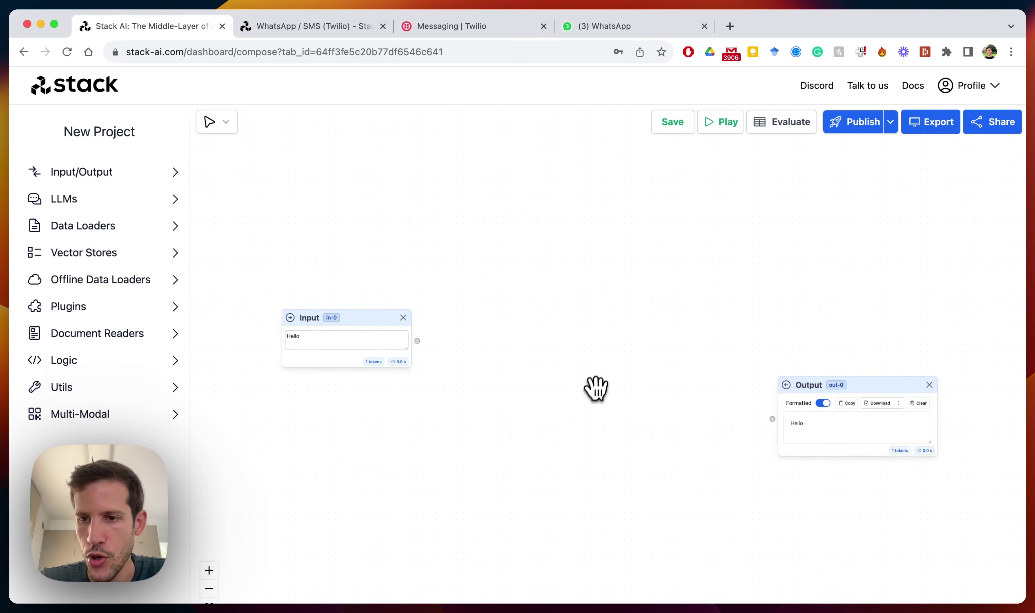
- Add an OpenAI LLM node between Input and Output, connecting Input to it and its completion to Output
{"action": "left_click_drag", "start_coordinate": [596, 385], "coordinate": [548, 356]}
{"action": "left_click", "coordinate": [133, 198]}
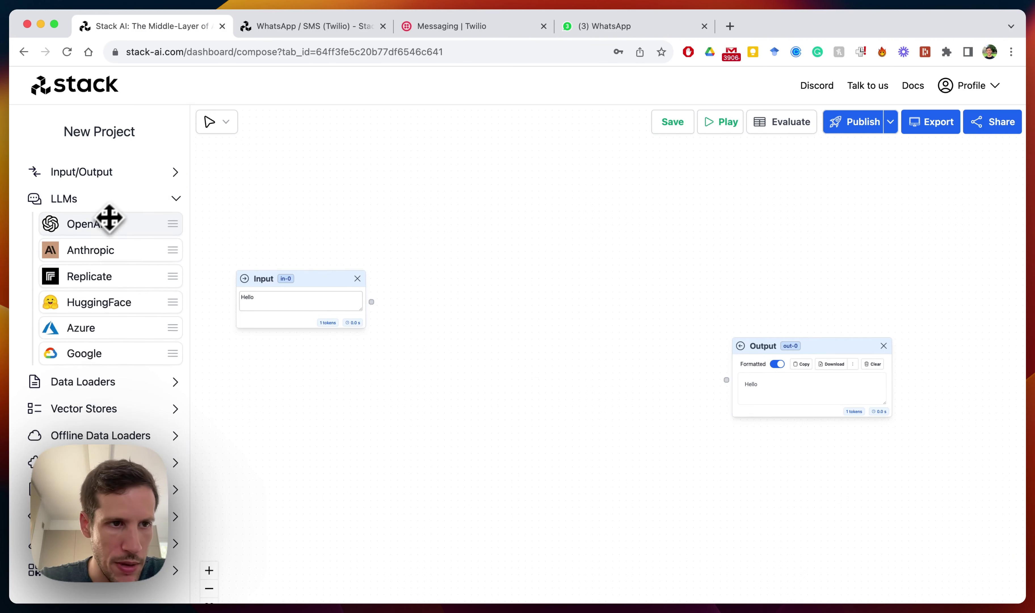
{"action": "left_click_drag", "start_coordinate": [101, 223], "coordinate": [473, 311]}
{"action": "left_click_drag", "start_coordinate": [371, 301], "coordinate": [465, 371]}
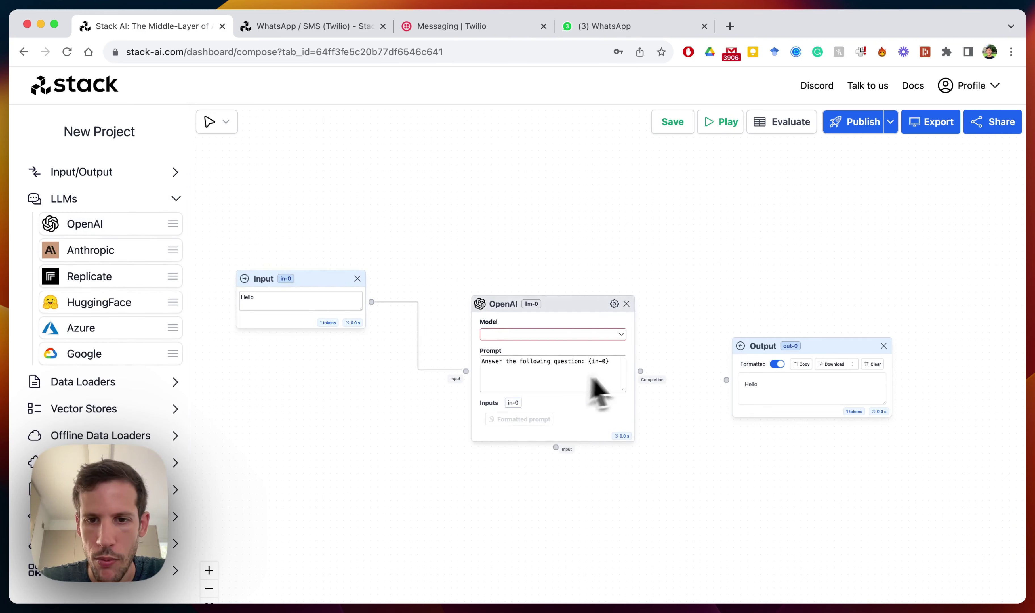
{"action": "left_click_drag", "start_coordinate": [640, 371], "coordinate": [726, 380]}
{"action": "mouse_move", "coordinate": [547, 319]}
{"action": "left_mouse_down"}
{"action": "mouse_move", "coordinate": [547, 300]}
{"action": "mouse_move", "coordinate": [547, 311]}
{"action": "left_mouse_up"}
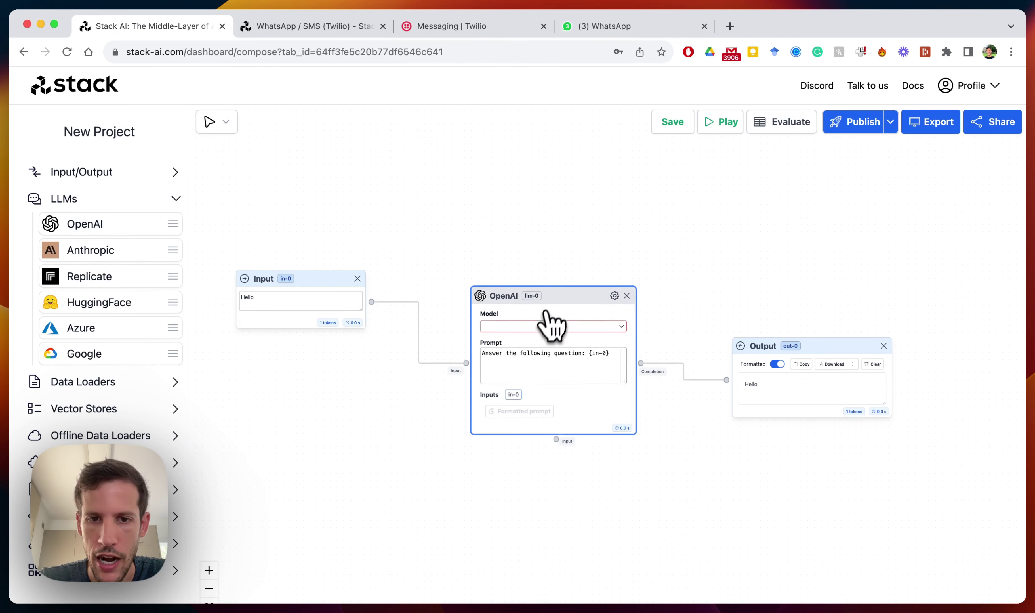
- Set the OpenAI node's model to gpt-3.5-turbo
{"action": "left_click", "coordinate": [547, 326]}
{"action": "left_click", "coordinate": [524, 403]}
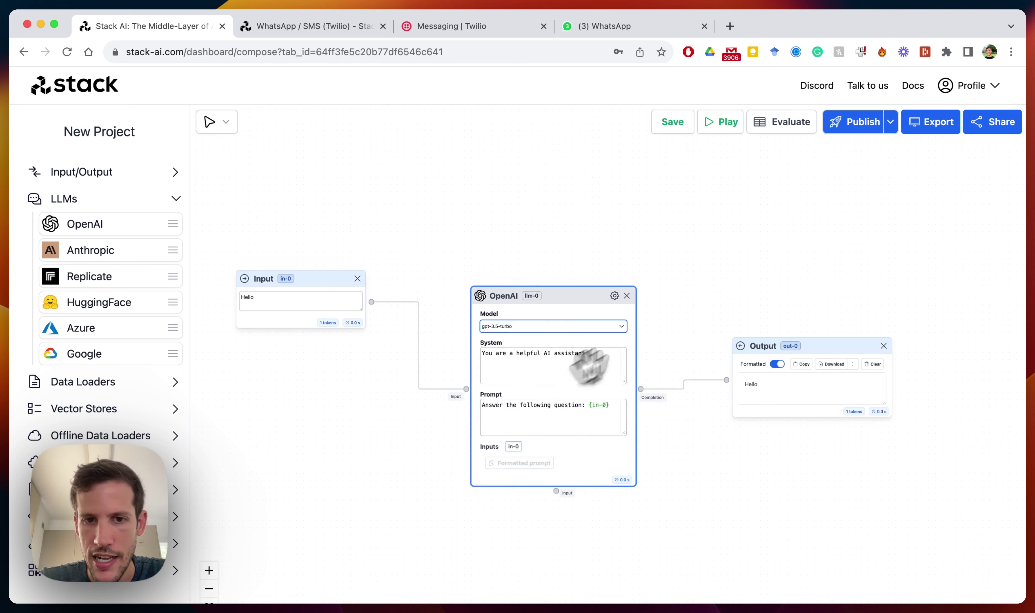
{"action": "left_click", "coordinate": [677, 312]}
- Change the OpenAI node's system prompt to "You are a helpful financial assistant."
{"action": "scroll", "coordinate": [677, 311], "scroll_direction": "up", "scroll_amount": 3}
{"action": "left_click_drag", "start_coordinate": [676, 311], "coordinate": [671, 176]}
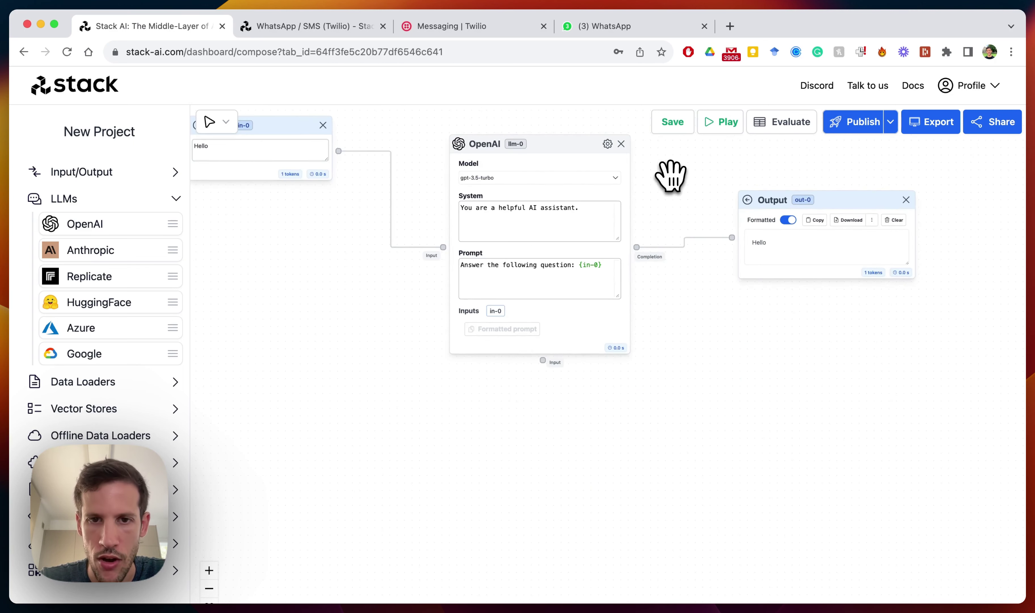
{"action": "double_click", "coordinate": [530, 265]}
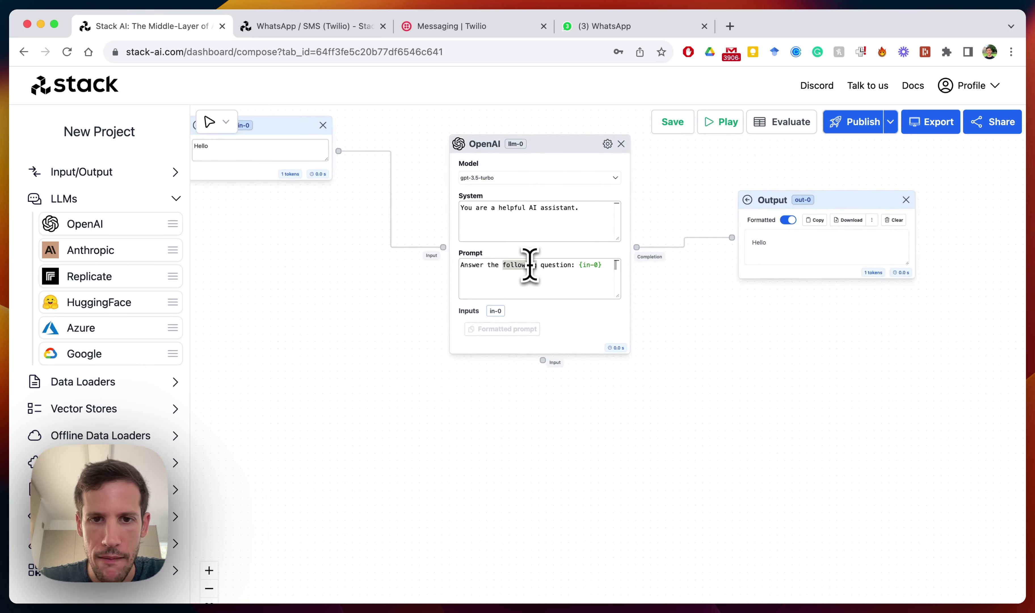
{"action": "left_click_drag", "start_coordinate": [584, 210], "coordinate": [562, 215]}
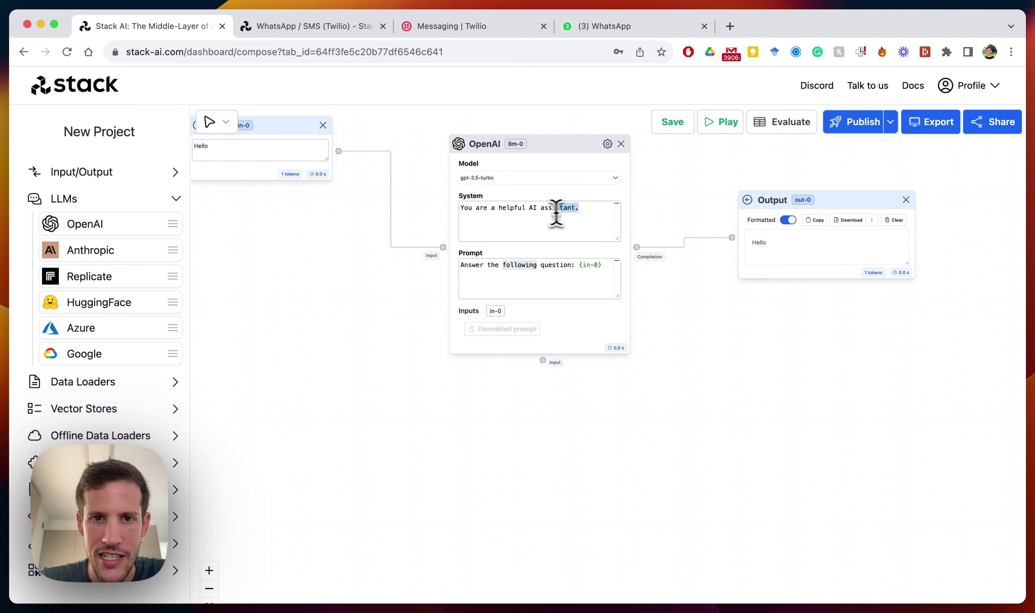
{"action": "left_click", "coordinate": [533, 210]}
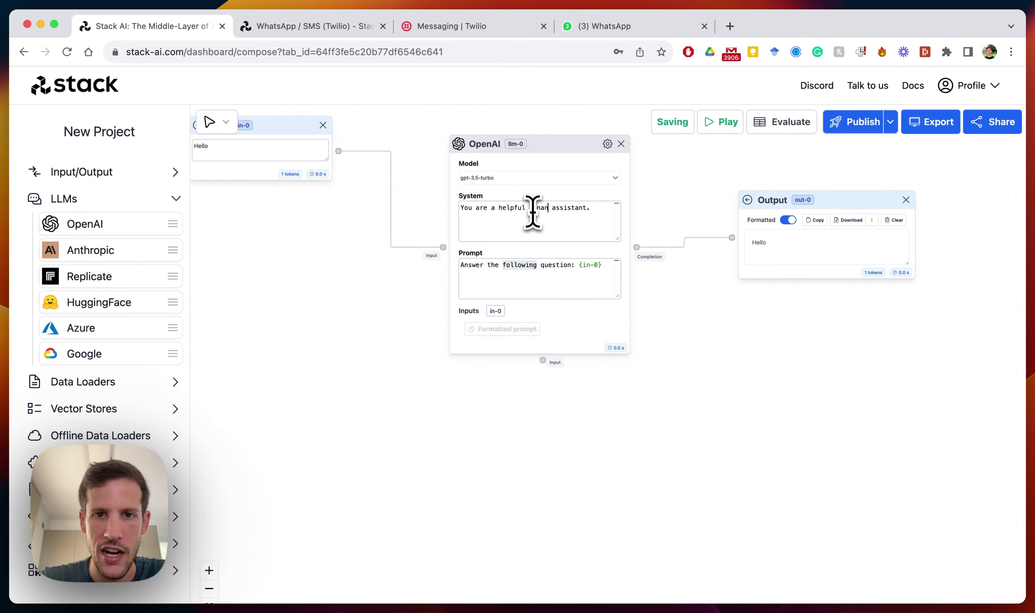
{"action": "double_click", "coordinate": [492, 264]}
{"action": "left_click_drag", "start_coordinate": [423, 260], "coordinate": [456, 315]}
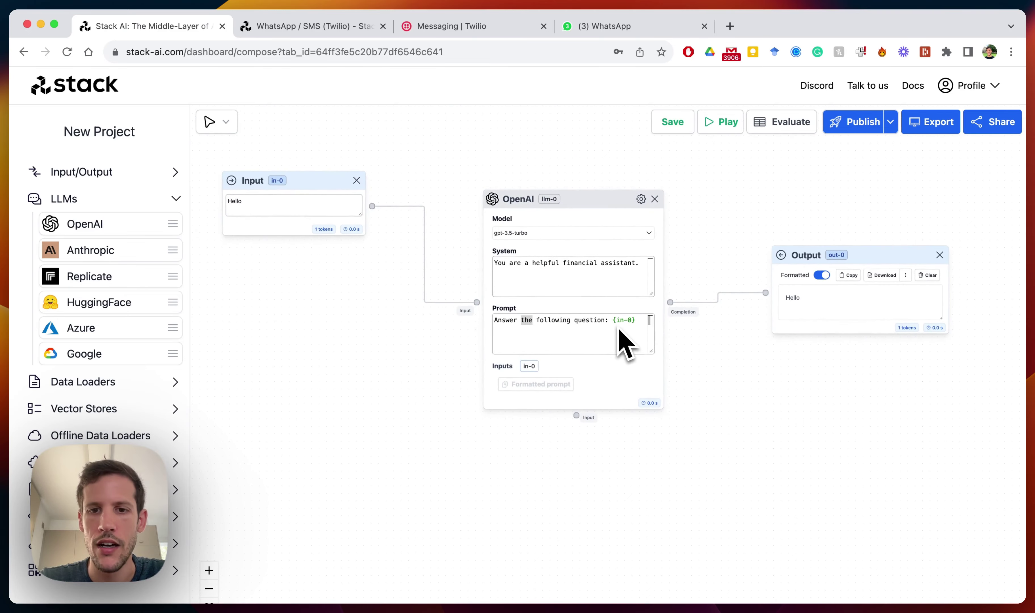
{"action": "left_click", "coordinate": [249, 203]}
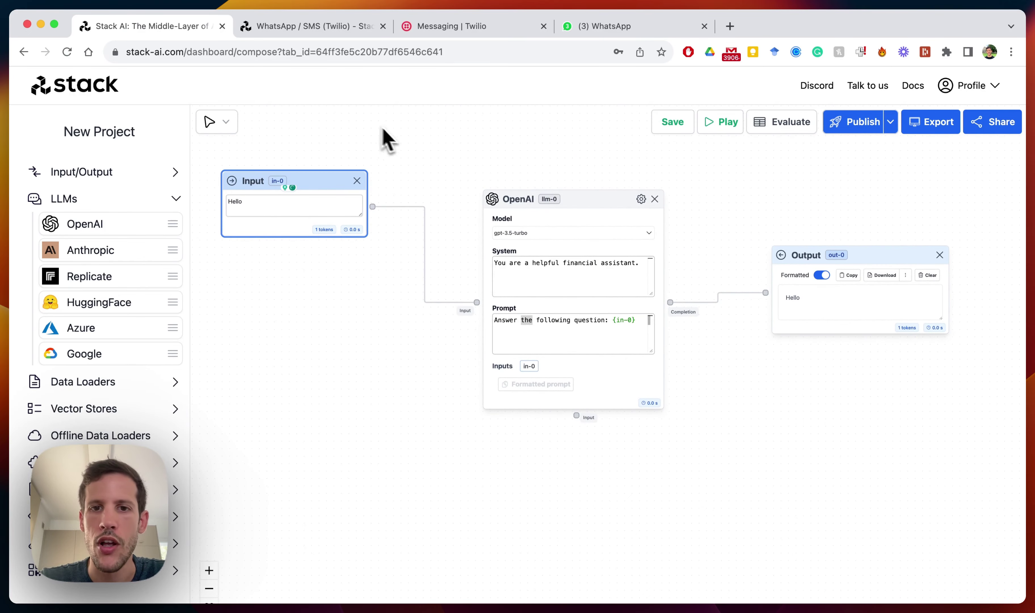
{"action": "left_click", "coordinate": [640, 199]}
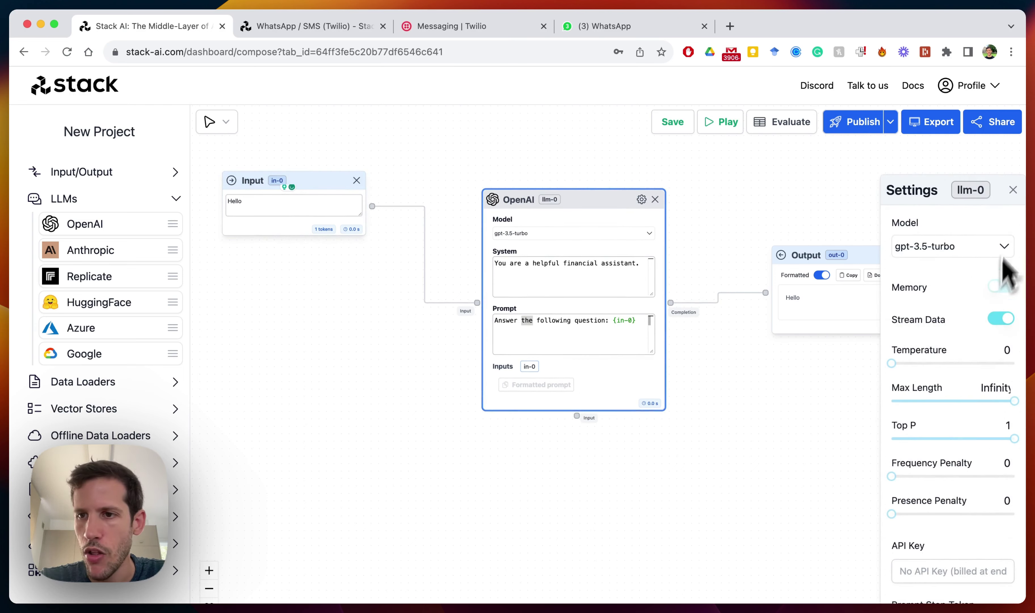
{"action": "left_click", "coordinate": [1013, 190]}
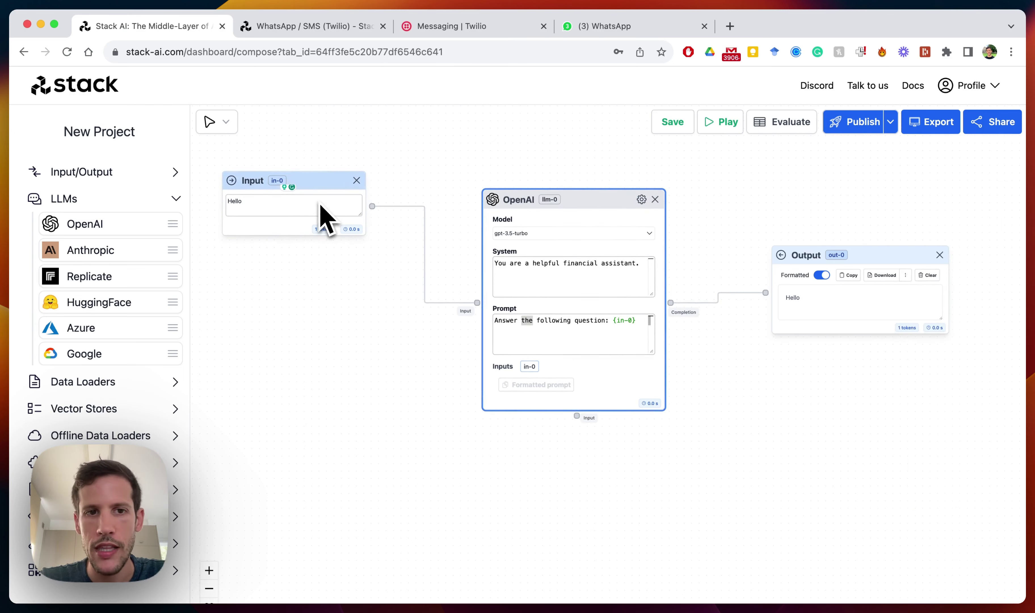
- Replace the Input node's text with "What is a rothIRA?"
{"action": "left_click_drag", "start_coordinate": [430, 161], "coordinate": [435, 200]}
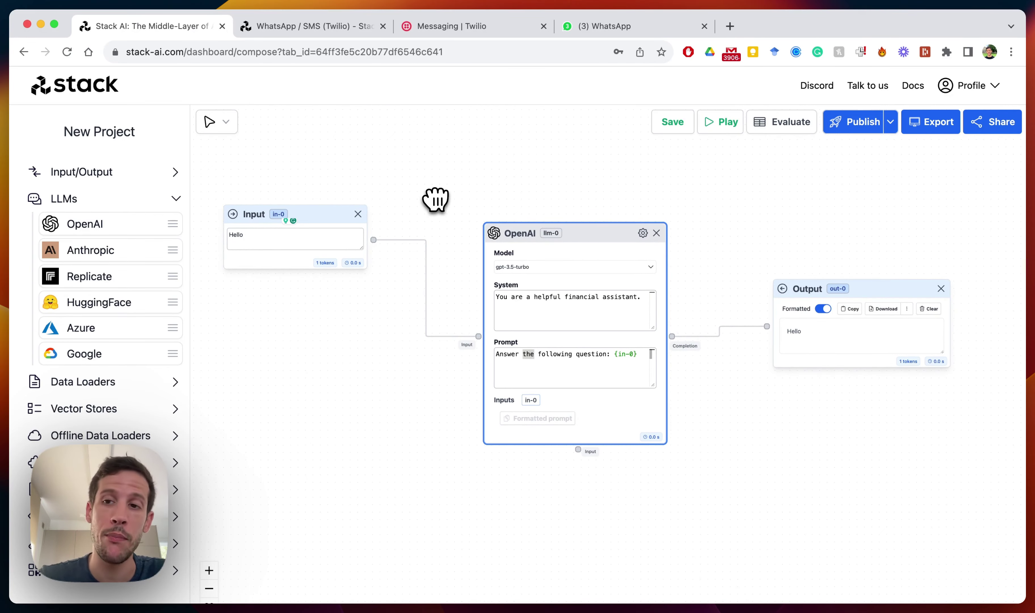
{"action": "left_click", "coordinate": [252, 247]}
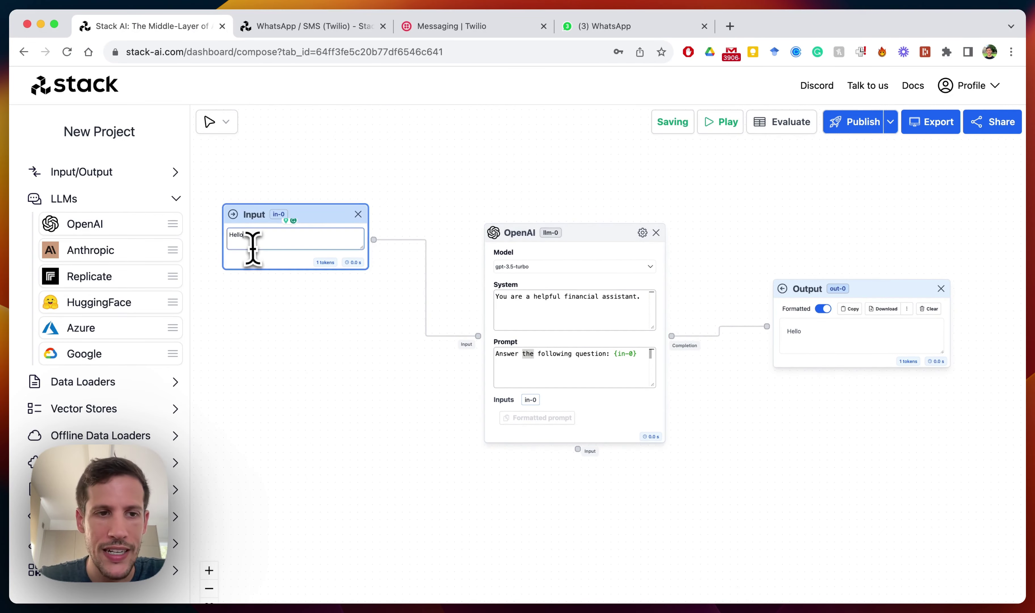
{"action": "key", "text": "super+a"}
{"action": "type", "text": "What"}
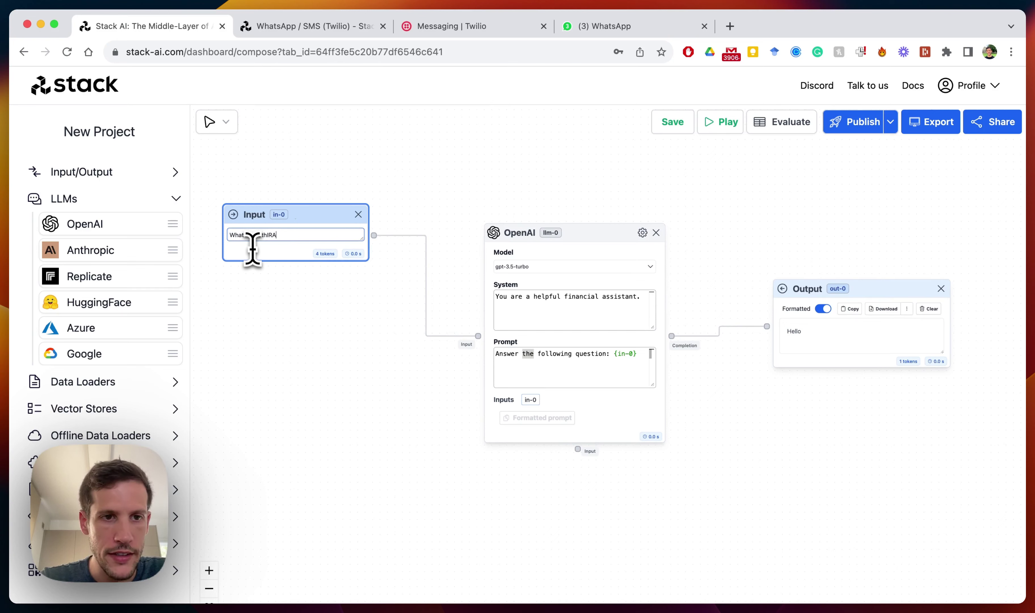
- Run the flow to test the question, and stop the run while the answer is still being generated
{"action": "left_click", "coordinate": [720, 122]}
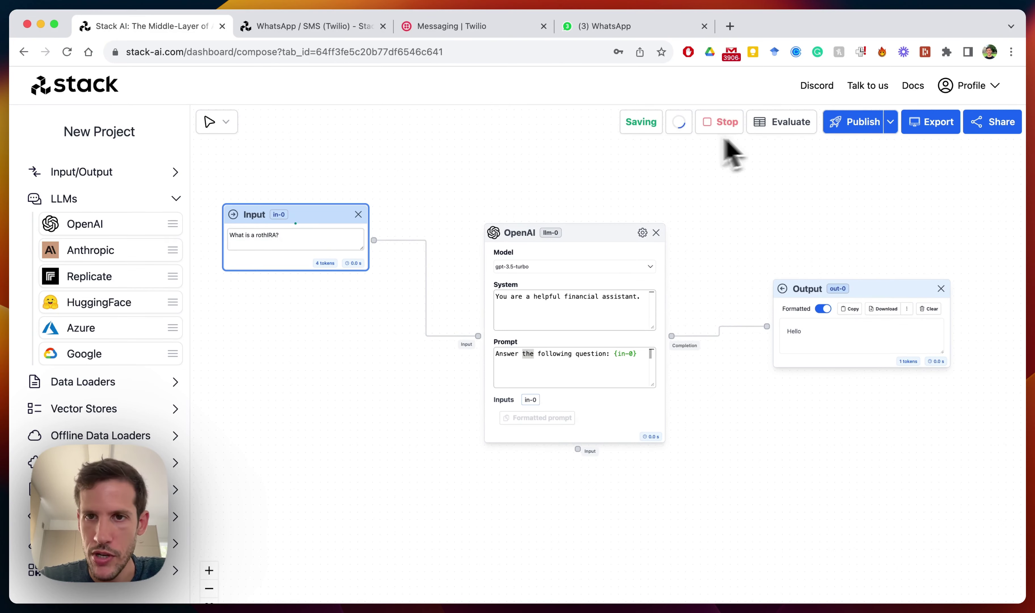
{"action": "left_click_drag", "start_coordinate": [775, 410], "coordinate": [688, 411]}
{"action": "scroll", "coordinate": [638, 411], "scroll_direction": "down", "scroll_amount": 2}
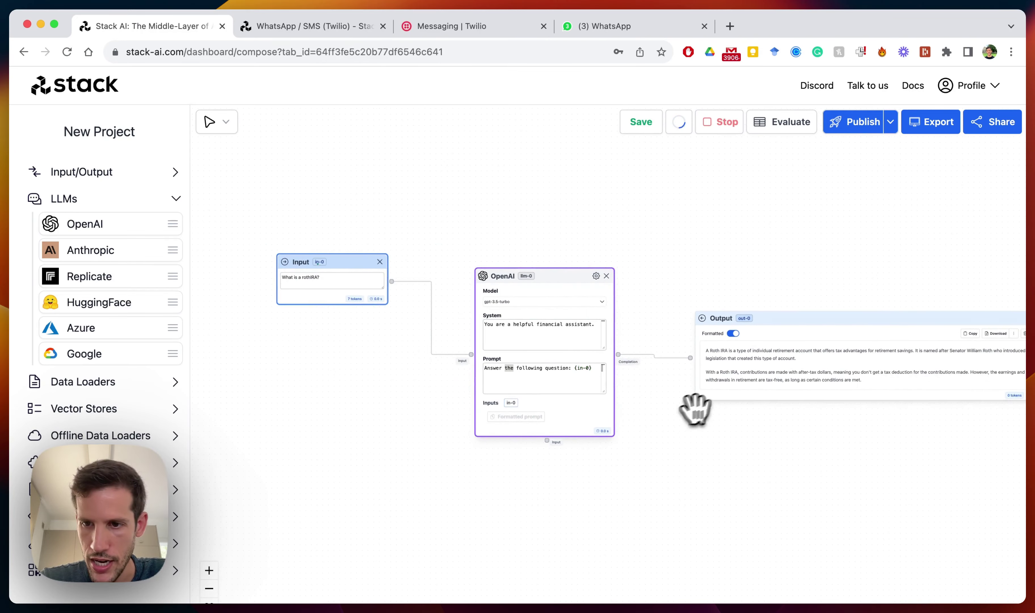
{"action": "scroll", "coordinate": [740, 465], "scroll_direction": "up", "scroll_amount": 1}
{"action": "left_click_drag", "start_coordinate": [739, 464], "coordinate": [686, 440]}
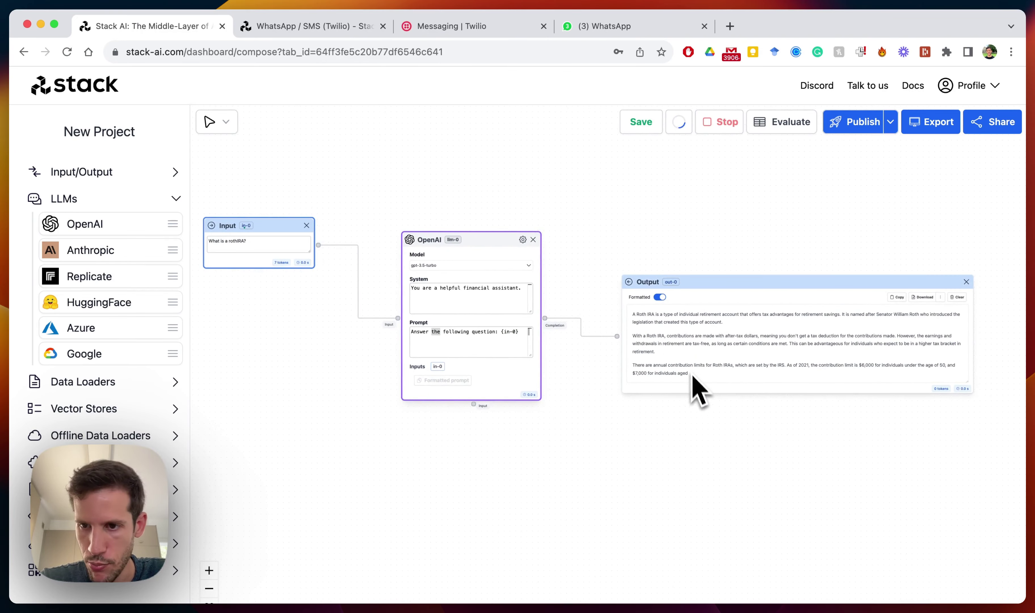
{"action": "left_click", "coordinate": [710, 126]}
- Extend the OpenAI node's system prompt with "Be as concise as possible, answer with one sentence."
{"action": "scroll", "coordinate": [584, 307], "scroll_direction": "up", "scroll_amount": 3}
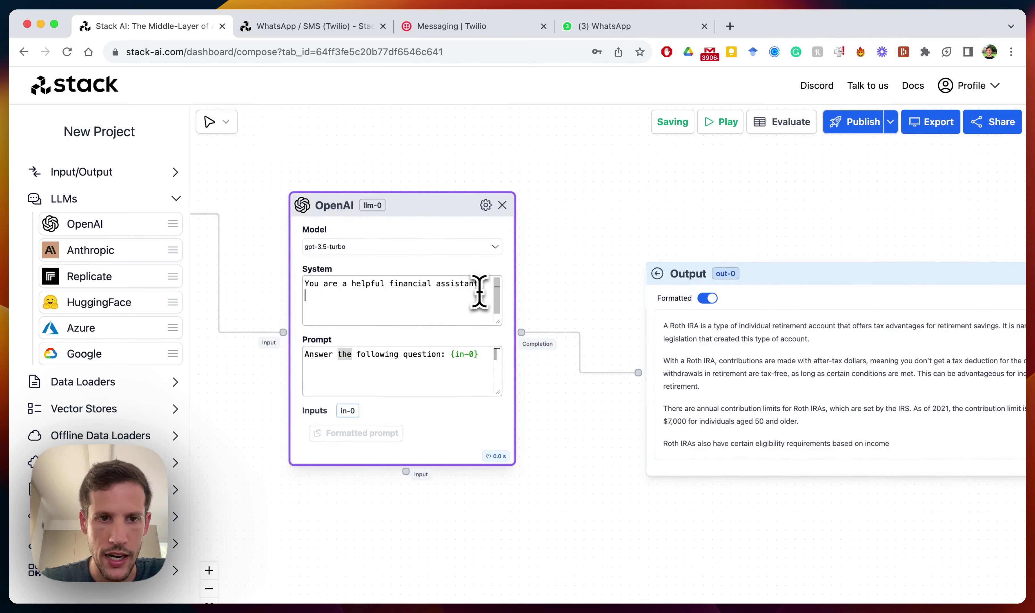
{"action": "type", "text": "as concise as possible, answer"}
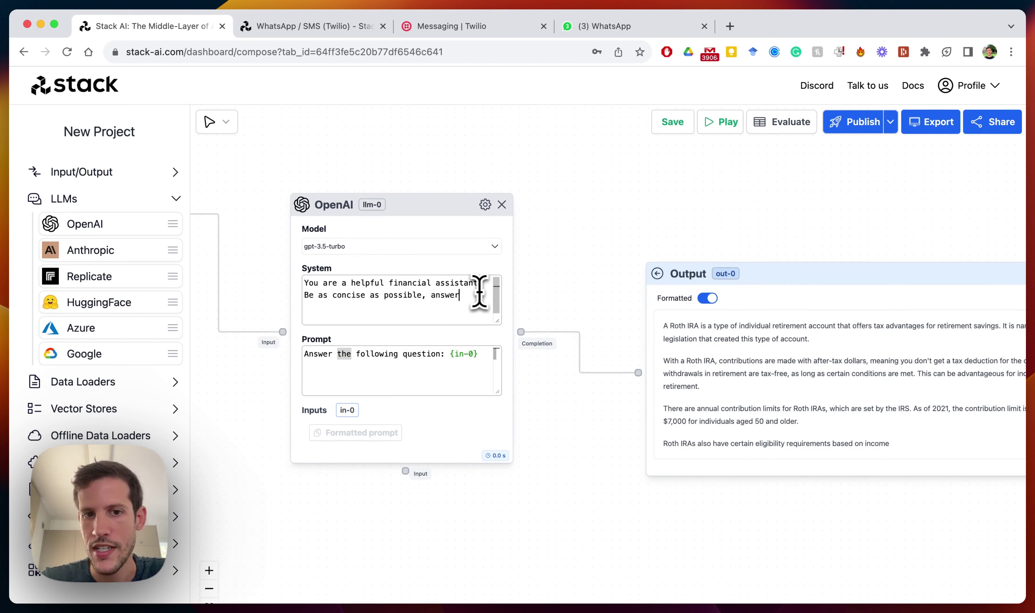
{"action": "type", "text": "one sentence."}
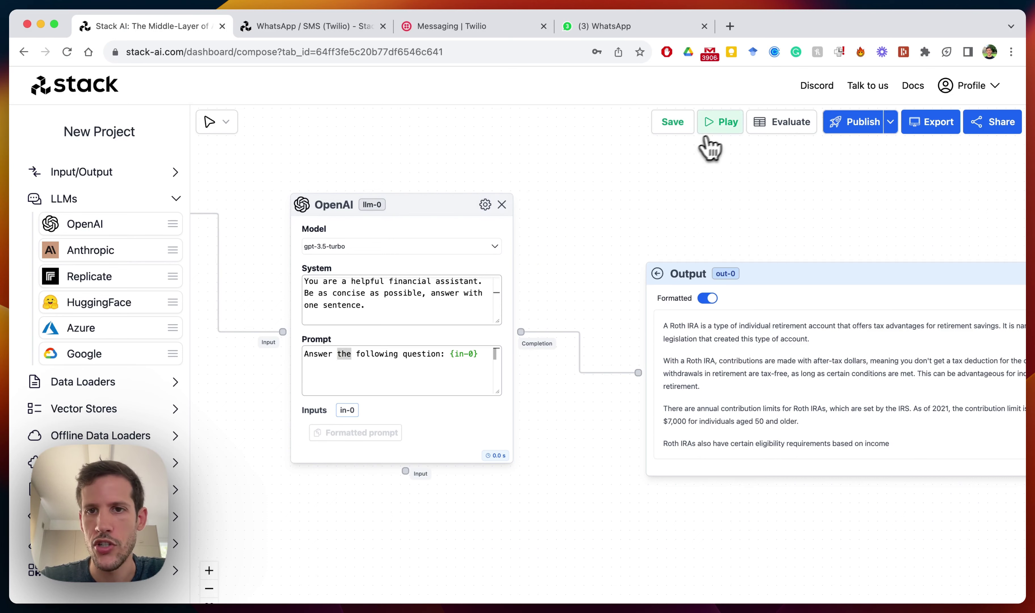
- Run the flow again with the revised system prompt and publish the updated workflow
{"action": "left_click", "coordinate": [716, 123]}
{"action": "scroll", "coordinate": [578, 241], "scroll_direction": "down", "scroll_amount": 2}
{"action": "left_click_drag", "start_coordinate": [579, 241], "coordinate": [681, 273]}
{"action": "scroll", "coordinate": [624, 259], "scroll_direction": "down", "scroll_amount": 1}
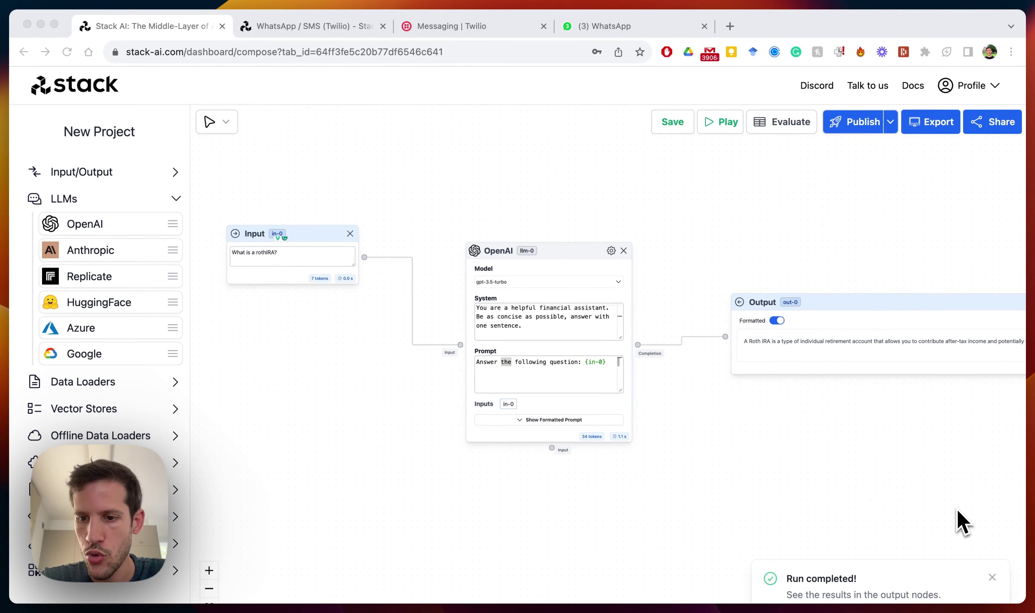
{"action": "left_click", "coordinate": [851, 128]}
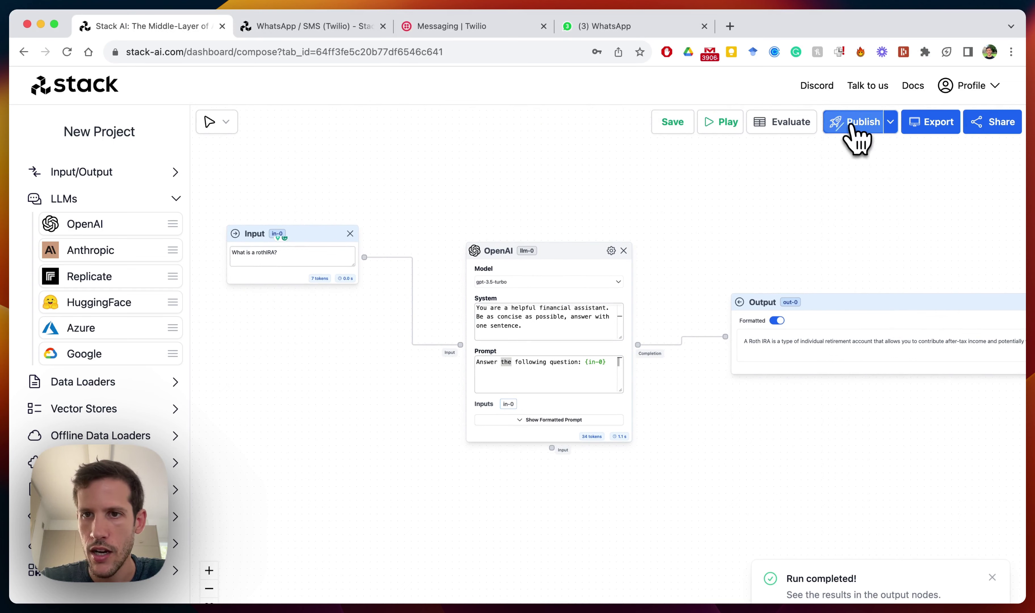
{"action": "left_click", "coordinate": [851, 126]}
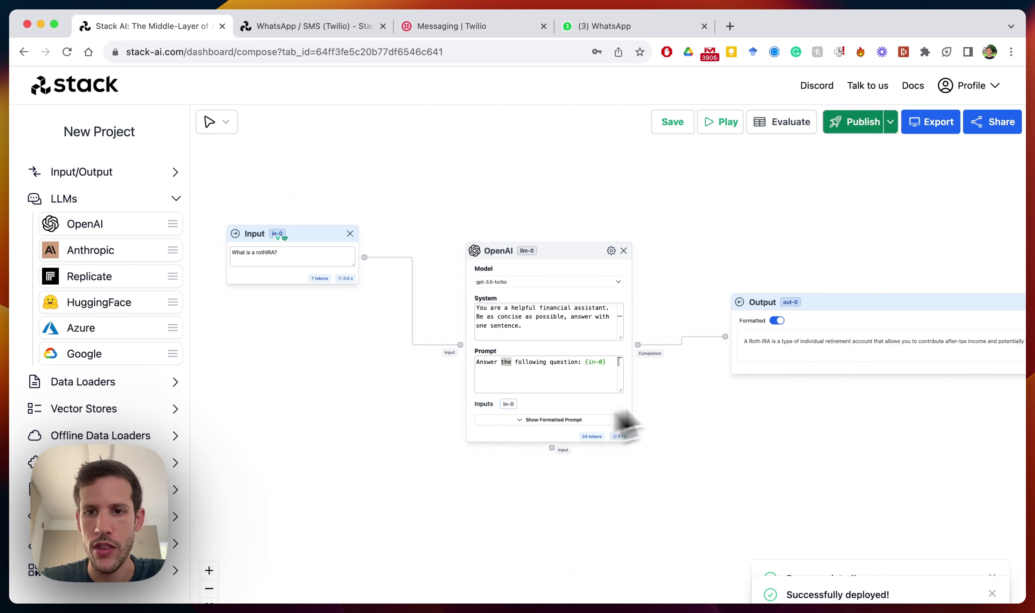
- Switch to WhatsApp and send a test message to the published flow in the Twilio sandbox chat
{"action": "left_click", "coordinate": [605, 25]}
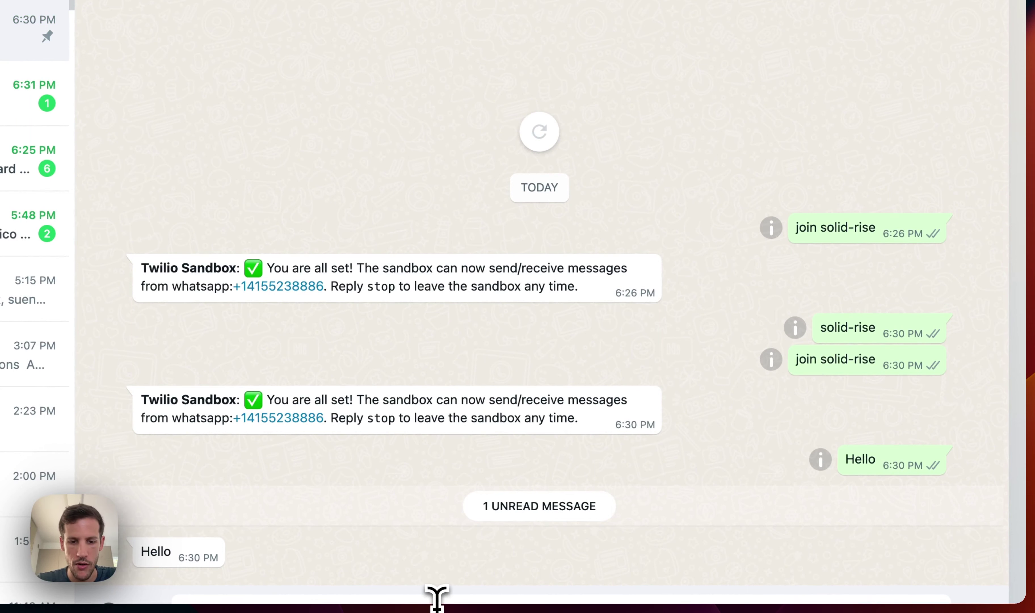
{"action": "key", "text": "Return"}
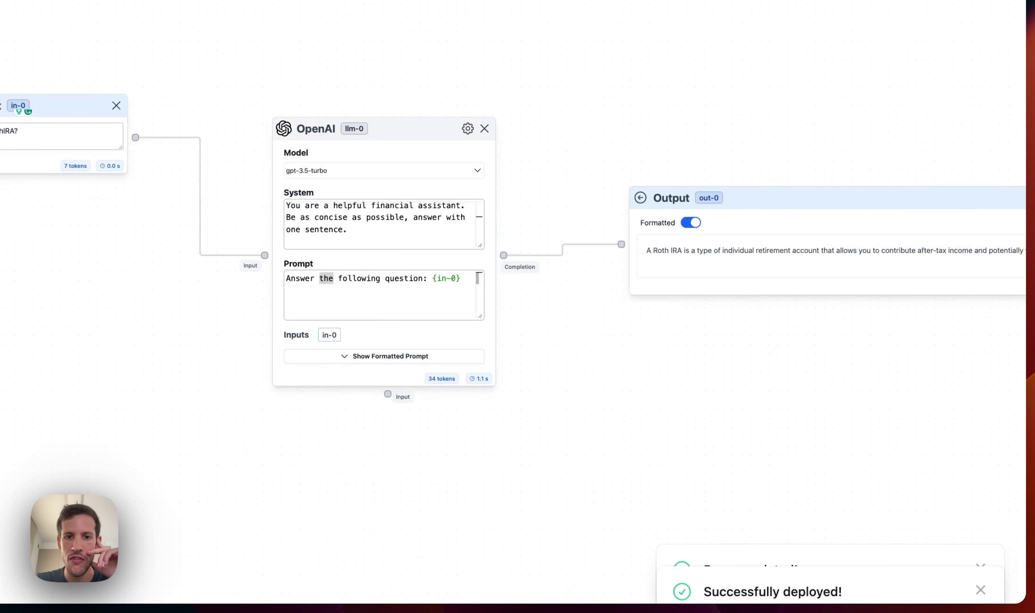
- Return to the Stack AI workflow and collapse the LLMs node category
{"action": "scroll", "coordinate": [542, 164], "scroll_direction": "down", "scroll_amount": 3}
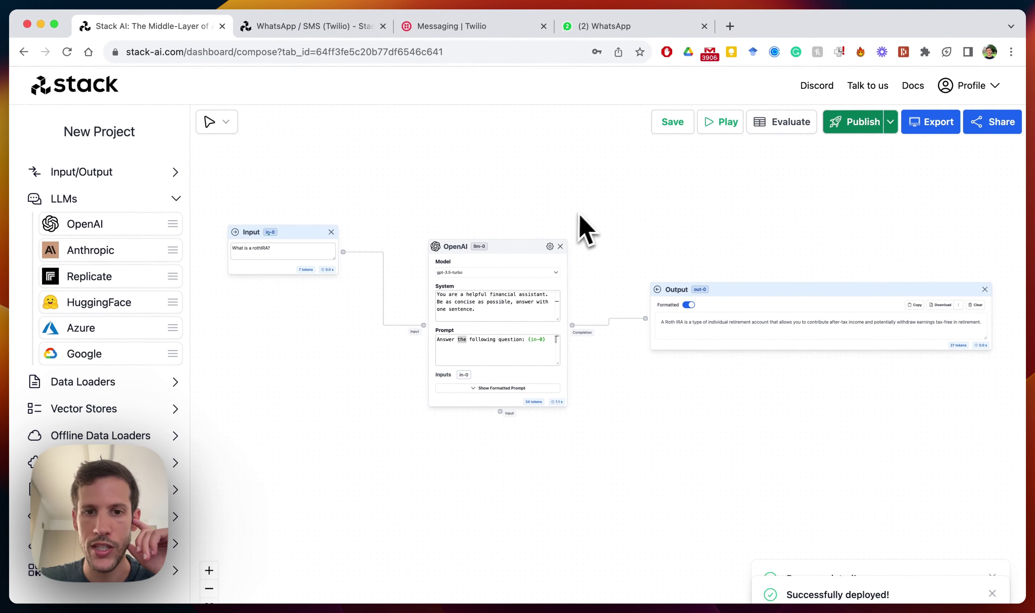
{"action": "left_click", "coordinate": [176, 199]}
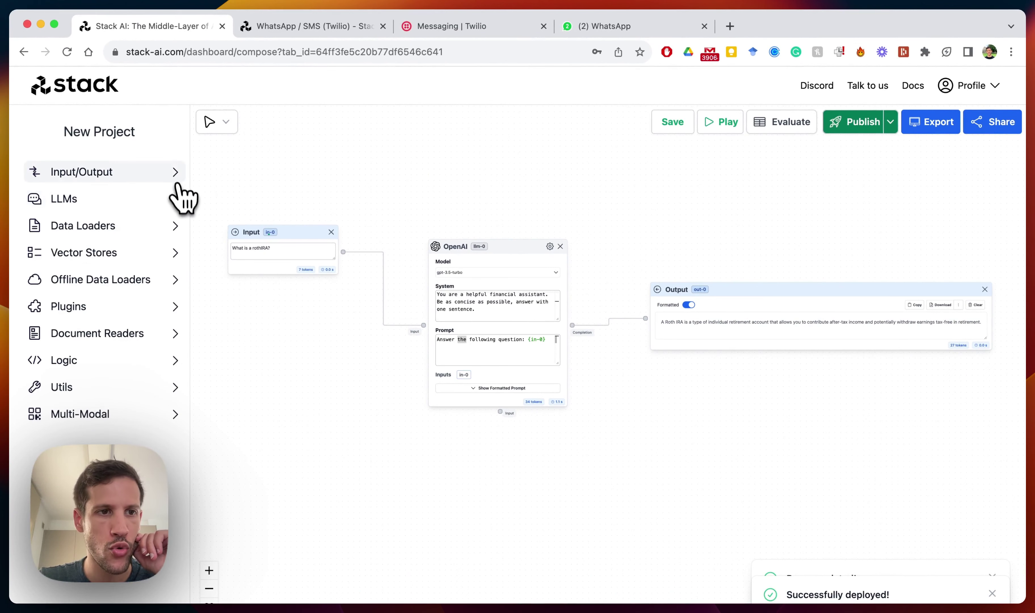